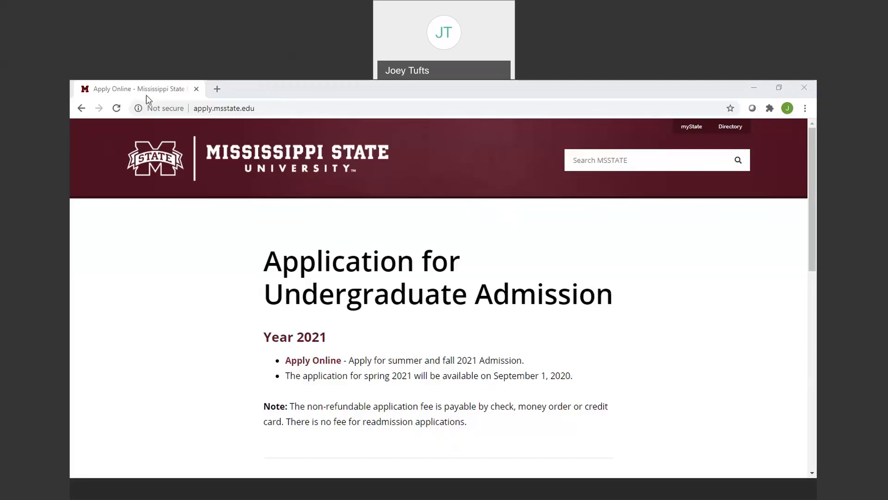
Open the Year 2021 'Apply Online' link from the admission page.
{"action": "left_click", "coordinate": [203, 113]}
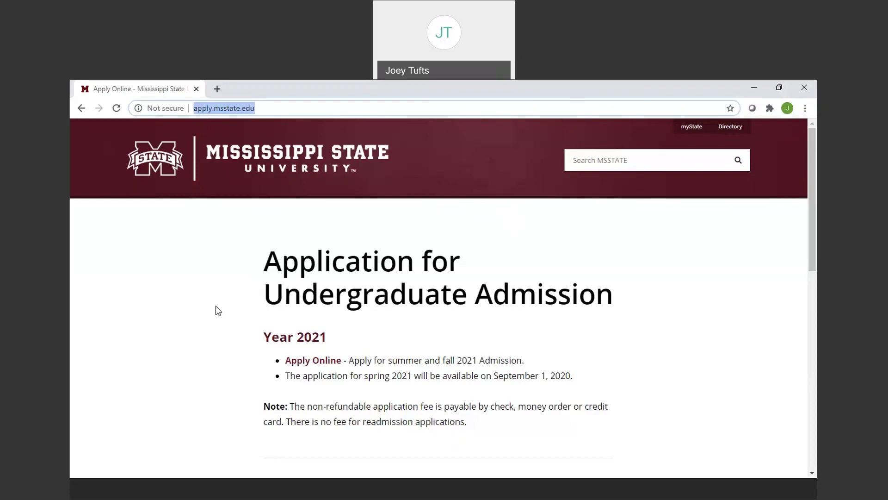
{"action": "left_click_drag", "start_coordinate": [810, 200], "coordinate": [815, 250]}
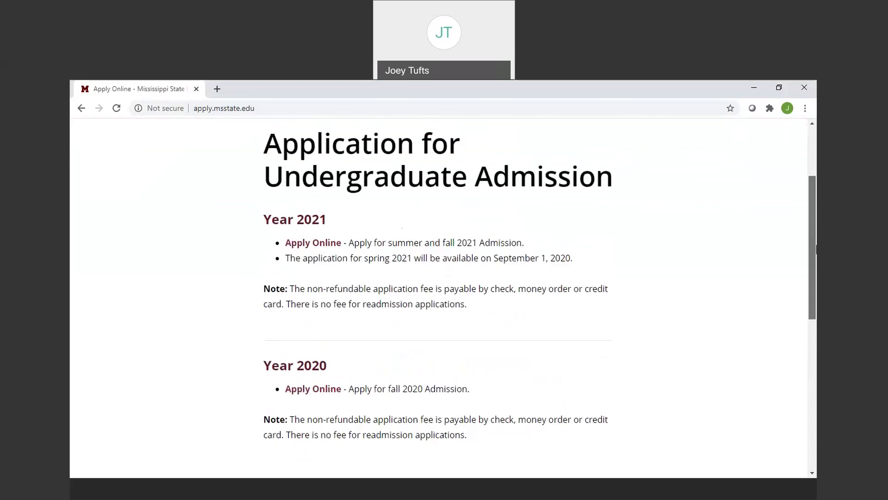
{"action": "left_click_drag", "start_coordinate": [816, 237], "coordinate": [791, 170]}
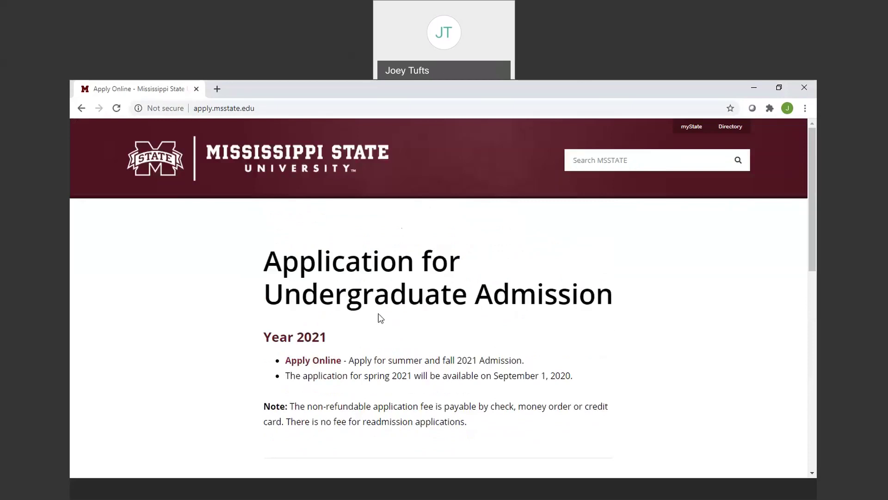
{"action": "left_click", "coordinate": [317, 361]}
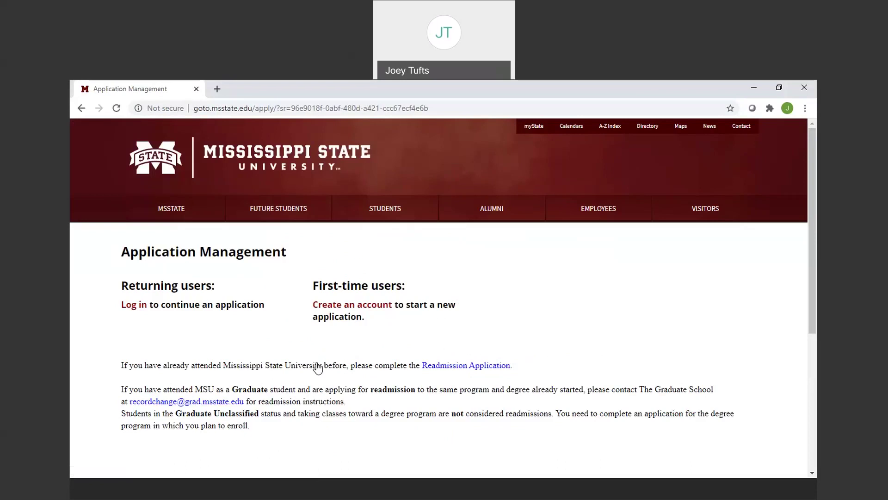
Start a new account and enter the applicant's e-mail address, first name and last name.
{"action": "left_click", "coordinate": [354, 305]}
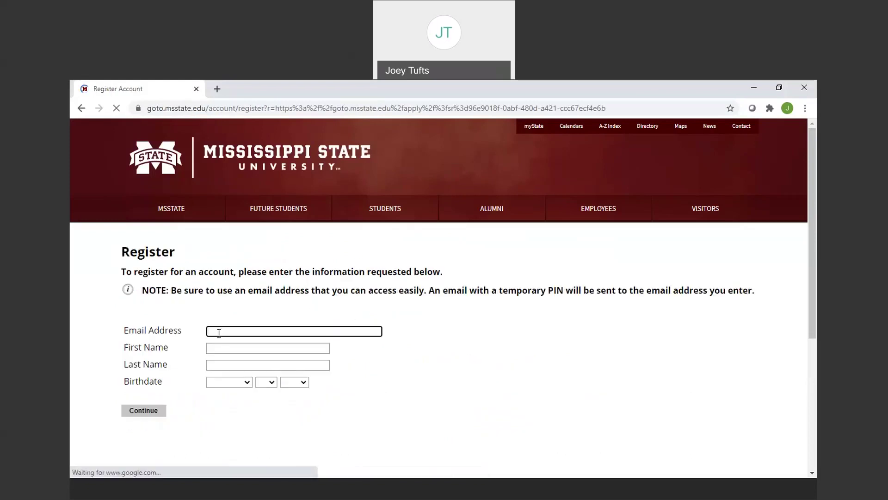
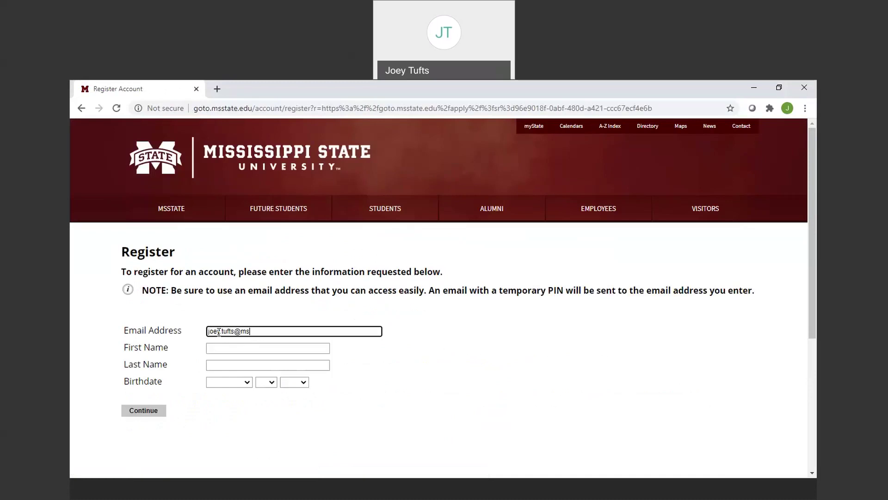
{"action": "key", "text": "Tab"}
{"action": "key", "text": "Tab"}
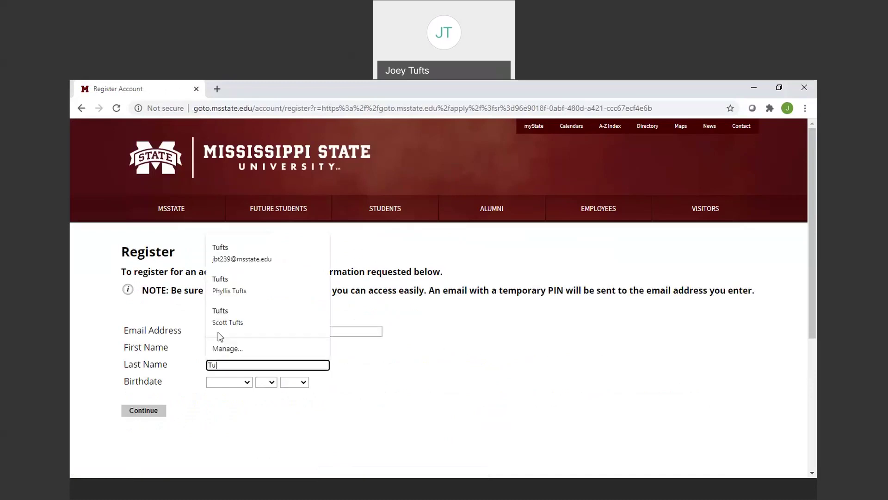
Set the birthdate to January 1, 2000 and submit the registration.
{"action": "key", "text": "Tab"}
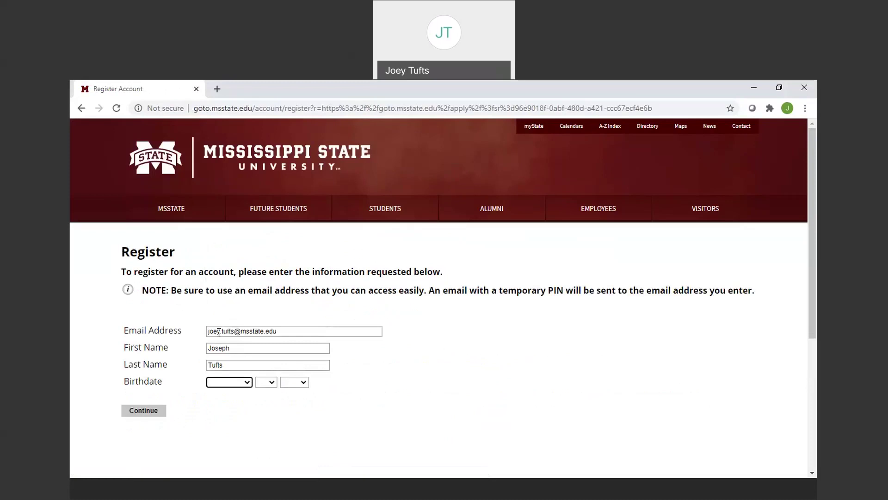
{"action": "key", "text": "Down"}
{"action": "key", "text": "Tab"}
{"action": "key", "text": "Down"}
{"action": "key", "text": "Tab"}
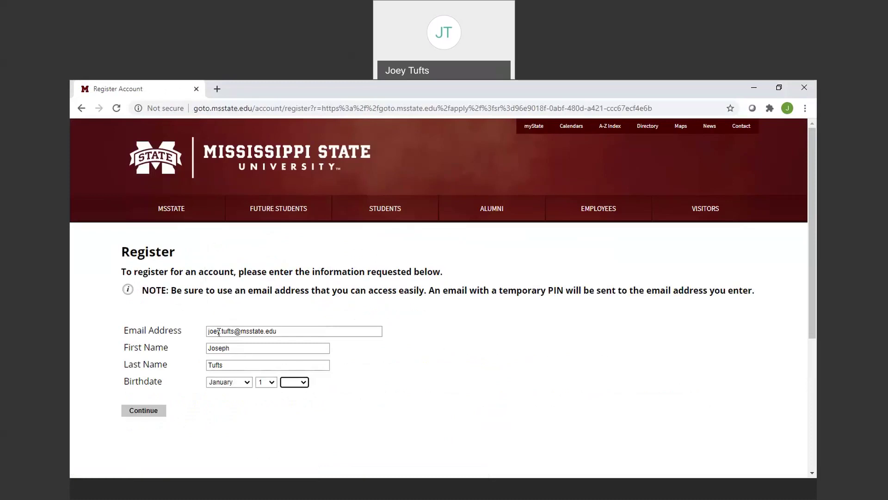
{"action": "key", "text": "Down"}
{"action": "left_click", "coordinate": [144, 410]}
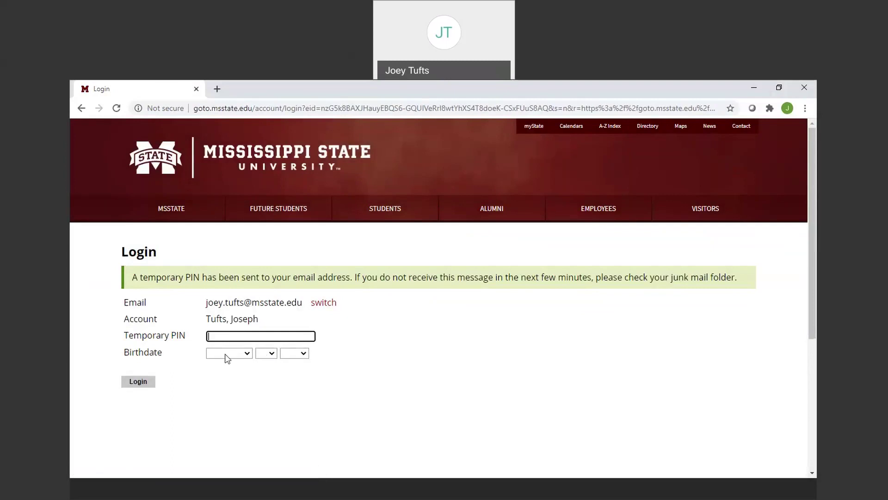
Log in with the temporary PIN copied from the e-mail and the January 1, 2000 birthdate.
{"action": "left_click", "coordinate": [150, 485]}
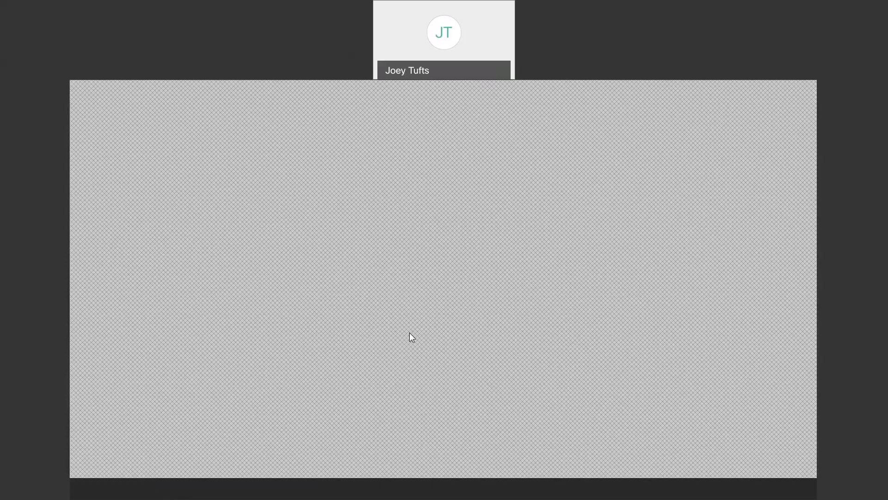
{"action": "left_click", "coordinate": [272, 496]}
{"action": "key", "text": "ctrl+v"}
{"action": "key", "text": "Tab"}
{"action": "key", "text": "Down"}
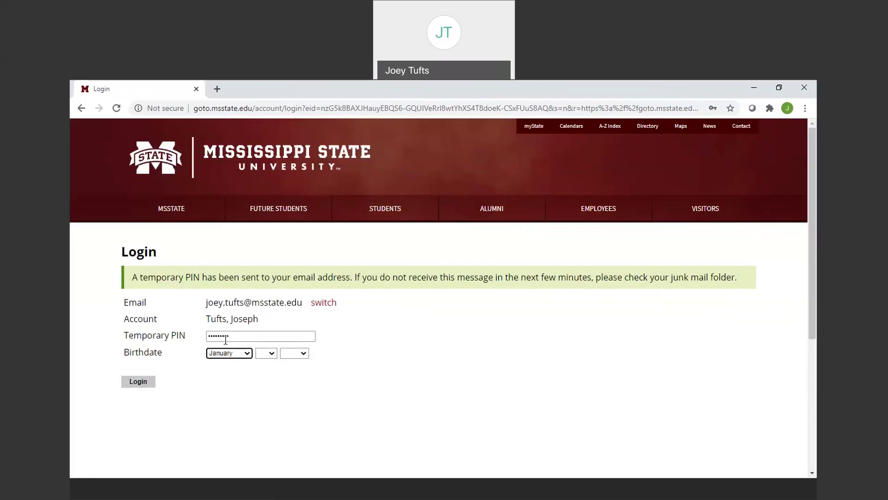
{"action": "key", "text": "Tab"}
{"action": "key", "text": "Down"}
{"action": "key", "text": "Tab"}
{"action": "key", "text": "Down"}
{"action": "key", "text": "Tab"}
{"action": "left_click", "coordinate": [146, 384]}
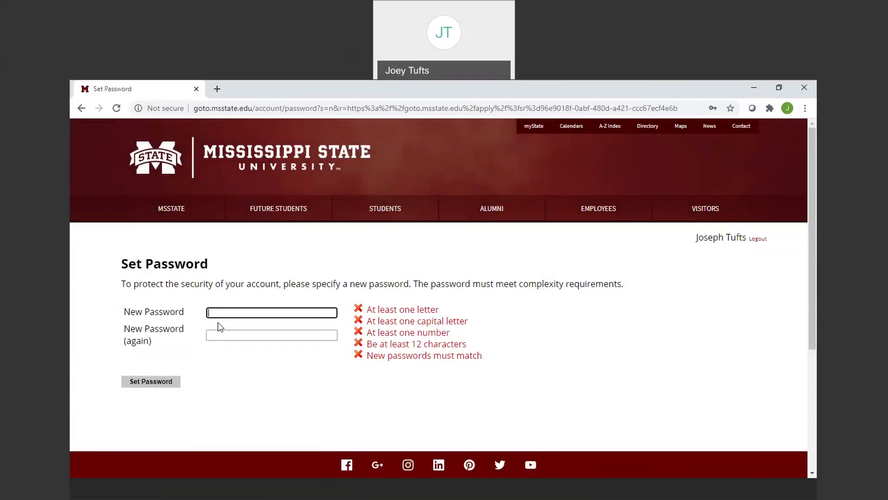
Enter and confirm a new password that passes all complexity checks, and save it.
{"action": "left_click", "coordinate": [218, 321]}
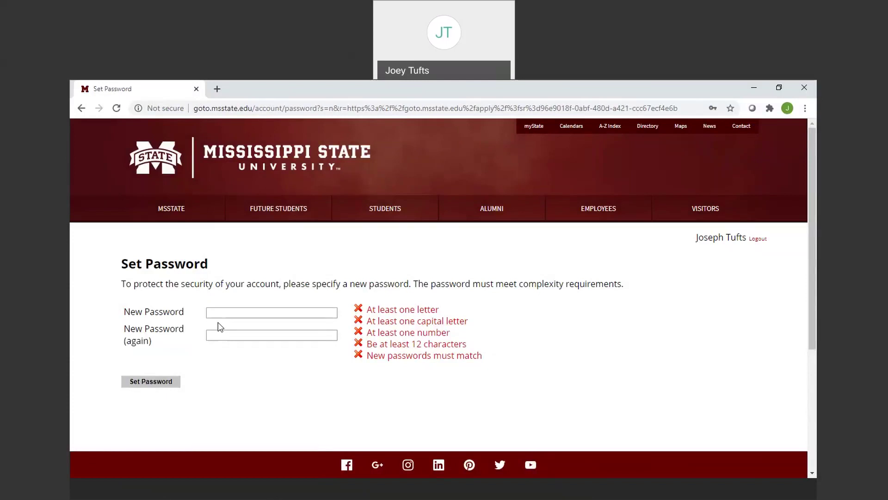
{"action": "left_click", "coordinate": [219, 313]}
{"action": "type", "text": "••••••••••••"}
{"action": "key", "text": "Tab"}
{"action": "type", "text": "••••••"}
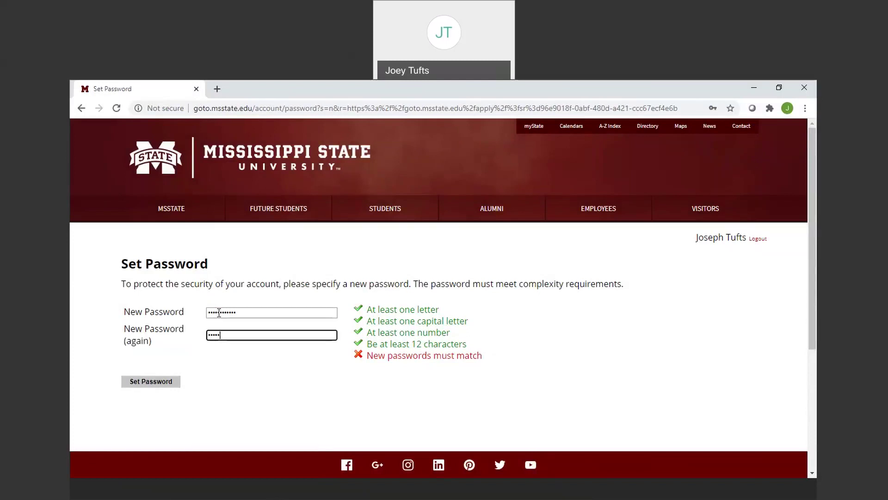
{"action": "type", "text": "••••••"}
{"action": "left_click", "coordinate": [150, 382]}
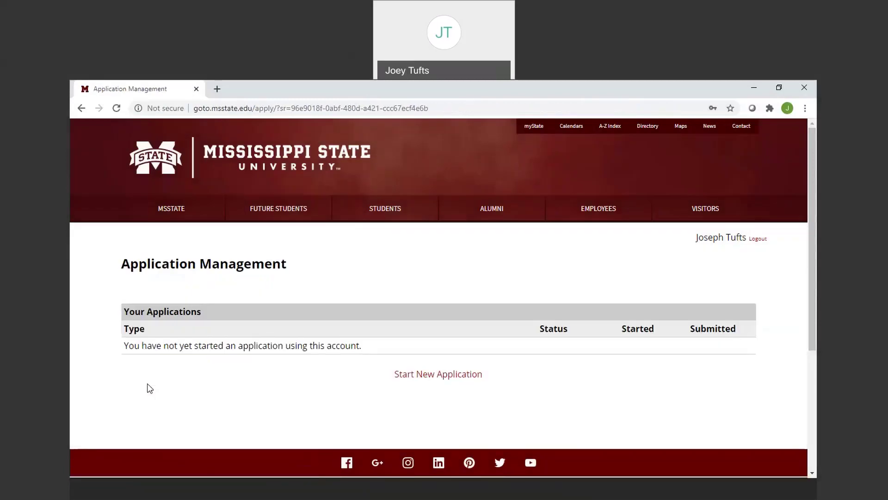
{"action": "left_click", "coordinate": [420, 380]}
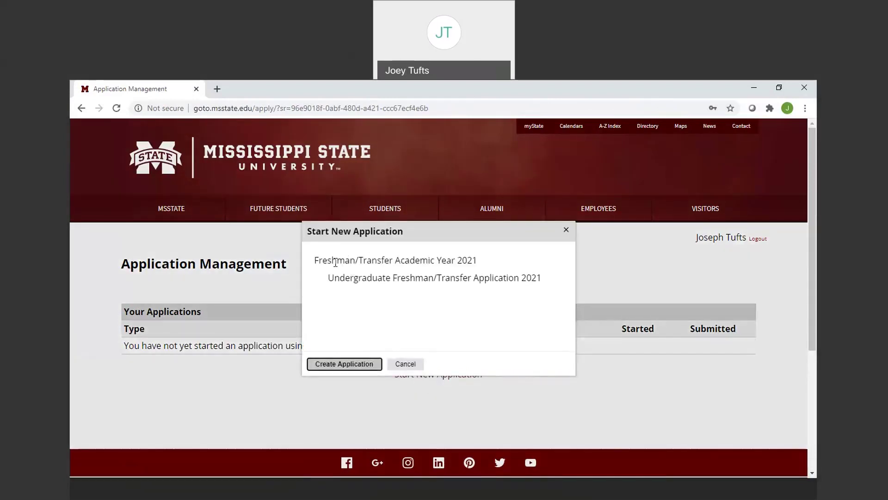
Create the 2021 Freshman/Transfer application and open it.
{"action": "left_click", "coordinate": [343, 368]}
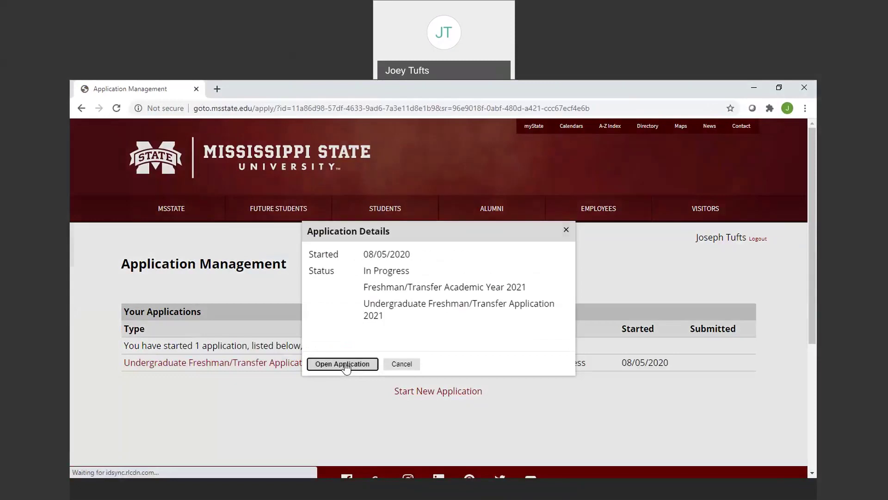
{"action": "left_click", "coordinate": [345, 366]}
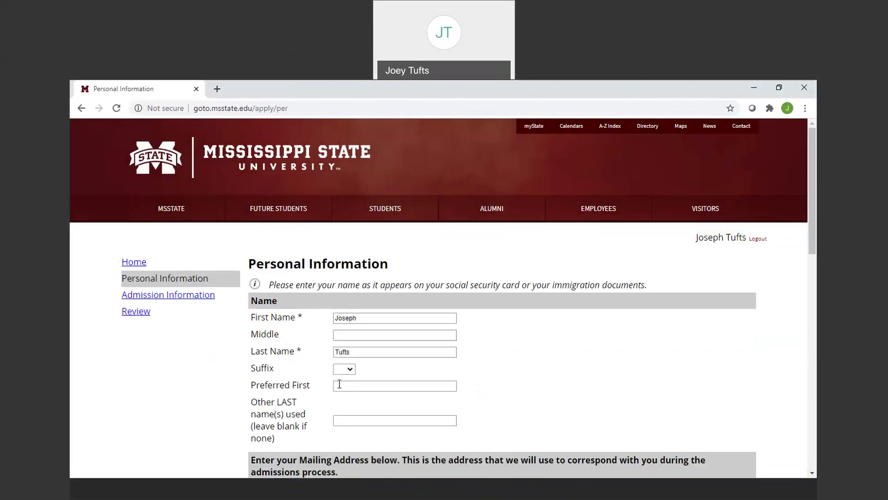
Enter the applicant's preferred first name.
{"action": "left_click", "coordinate": [339, 385]}
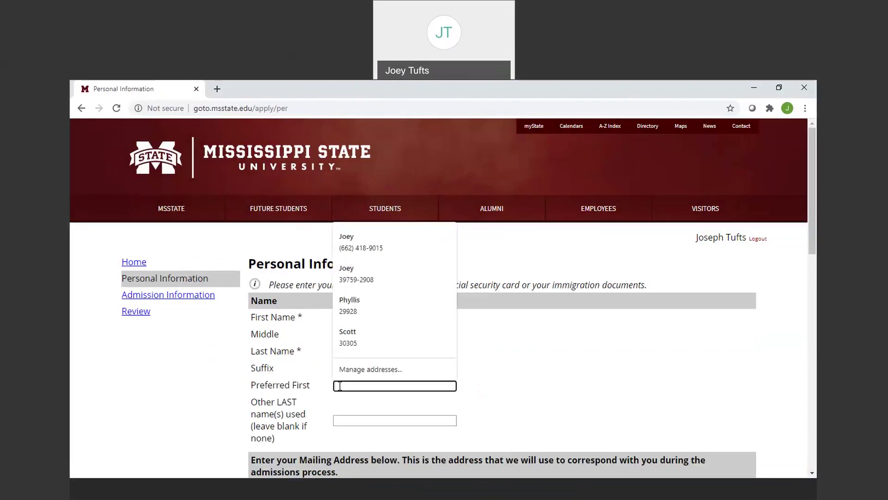
{"action": "type", "text": "Joey"}
{"action": "key", "text": "Tab"}
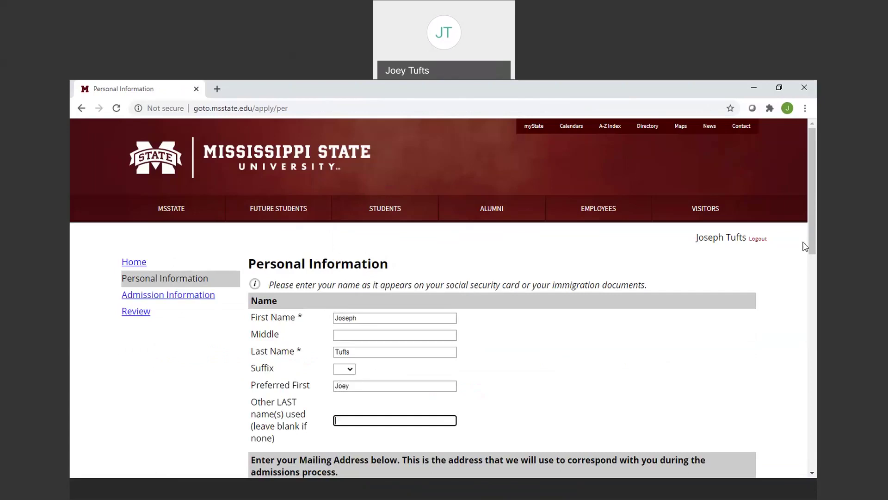
{"action": "left_click_drag", "start_coordinate": [812, 235], "coordinate": [815, 292]}
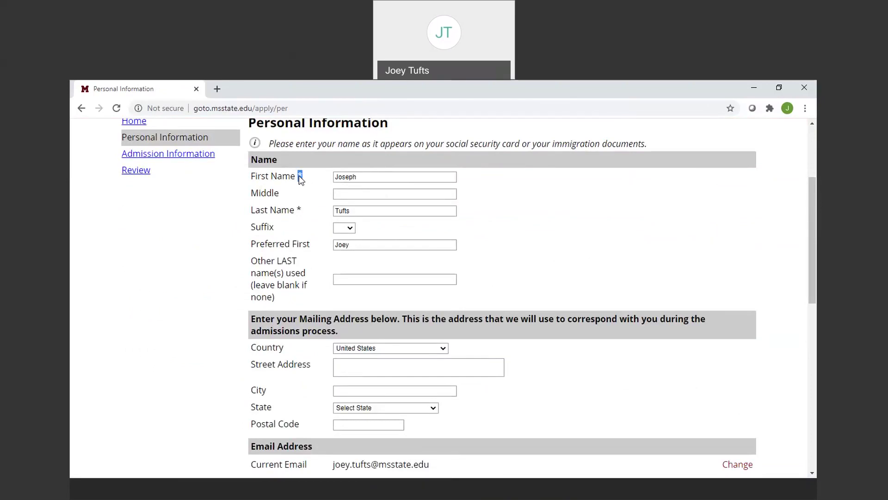
{"action": "left_click_drag", "start_coordinate": [299, 176], "coordinate": [307, 184]}
{"action": "left_click", "coordinate": [309, 186]}
Enter the P.O. box street address, autofill city, state and postal code, and clear Other Last Name.
{"action": "left_click", "coordinate": [351, 366]}
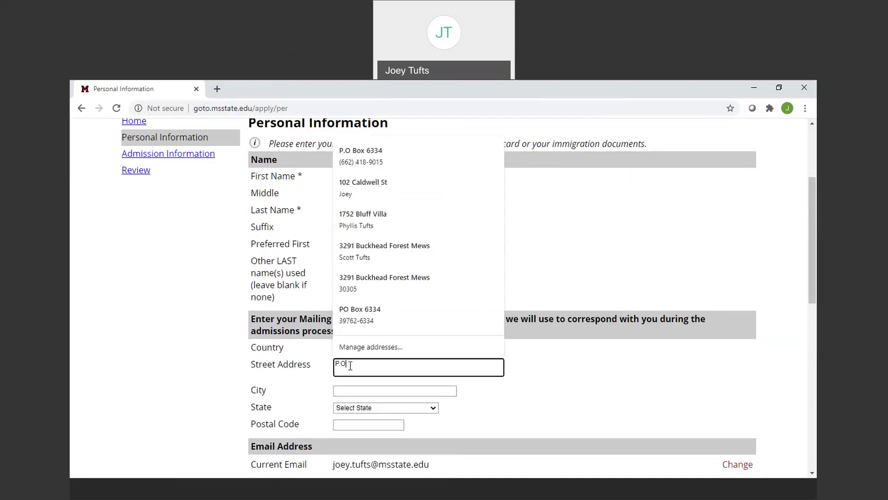
{"action": "key", "text": "Tab"}
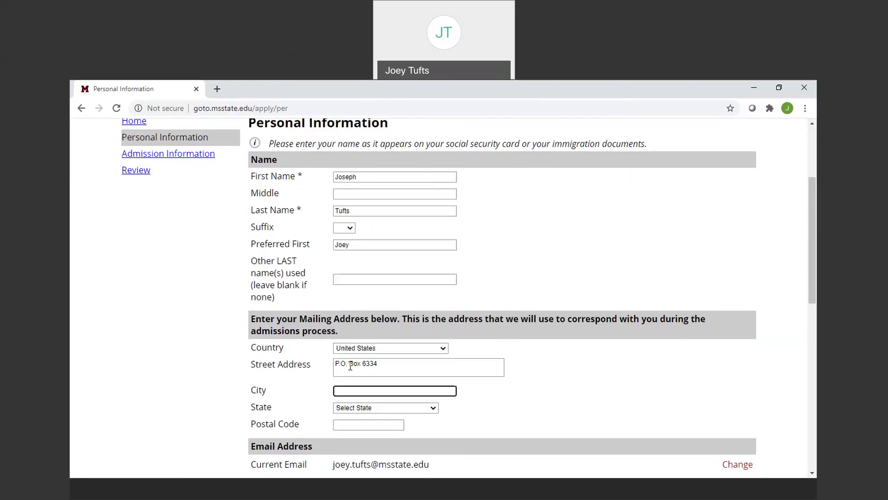
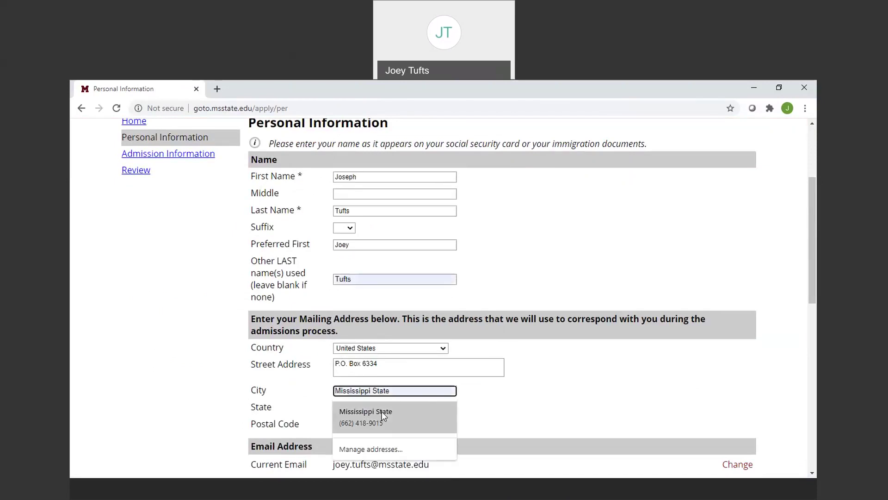
{"action": "left_click", "coordinate": [382, 412]}
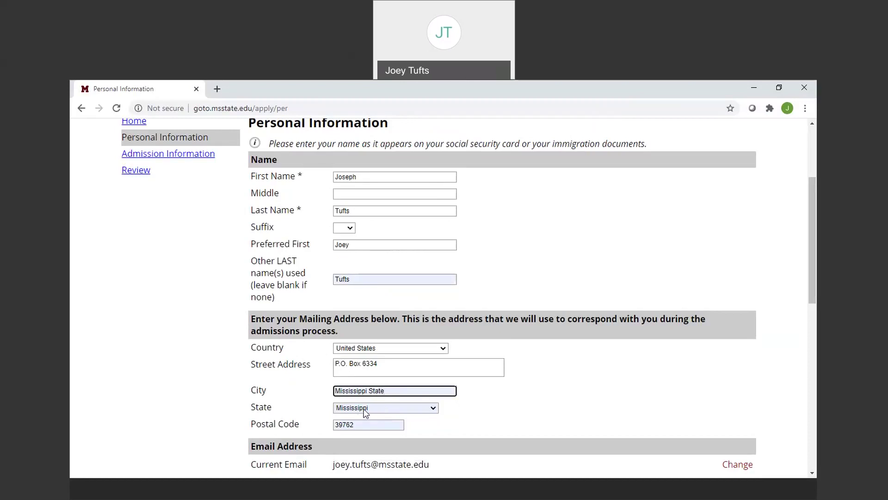
{"action": "left_click_drag", "start_coordinate": [359, 278], "coordinate": [268, 287]}
{"action": "key", "text": "BackSpace"}
{"action": "key", "text": "Tab"}
{"action": "key", "text": "Tab"}
{"action": "key", "text": "Tab"}
{"action": "key", "text": "Tab"}
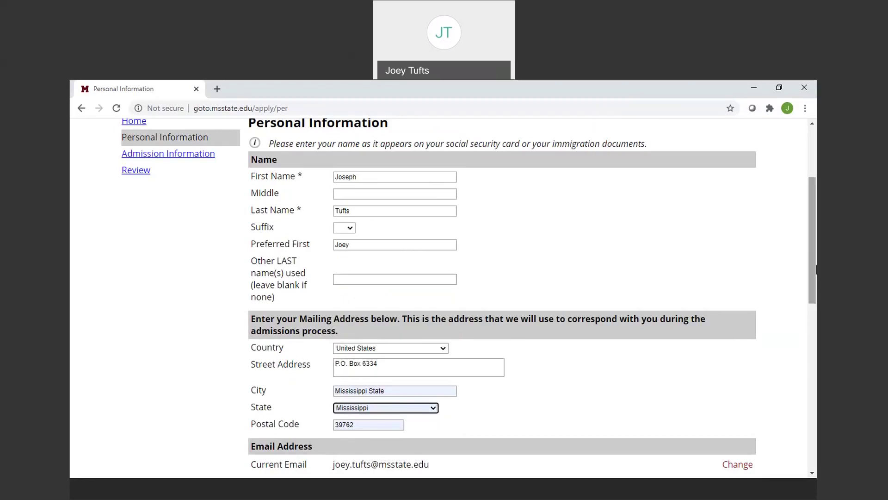
{"action": "left_click_drag", "start_coordinate": [816, 269], "coordinate": [816, 321]}
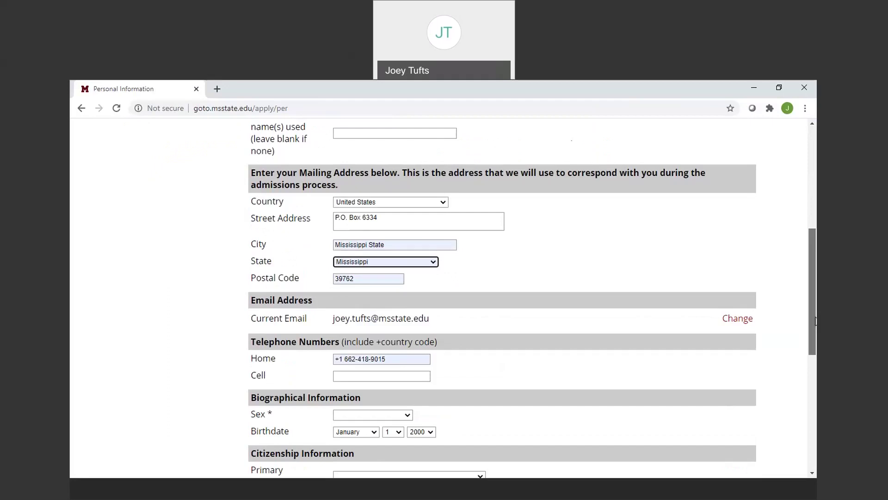
Clear the home phone, enter the applicant's cell number, and opt in to text messages.
{"action": "left_click_drag", "start_coordinate": [815, 321], "coordinate": [815, 352]}
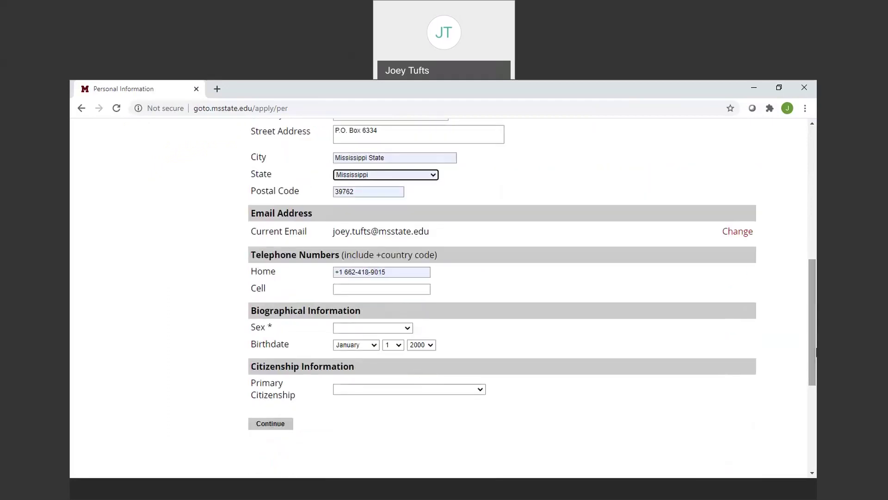
{"action": "key", "text": "Tab"}
{"action": "key", "text": "Tab"}
{"action": "key", "text": "Tab"}
{"action": "key", "text": "BackSpace"}
{"action": "key", "text": "Tab"}
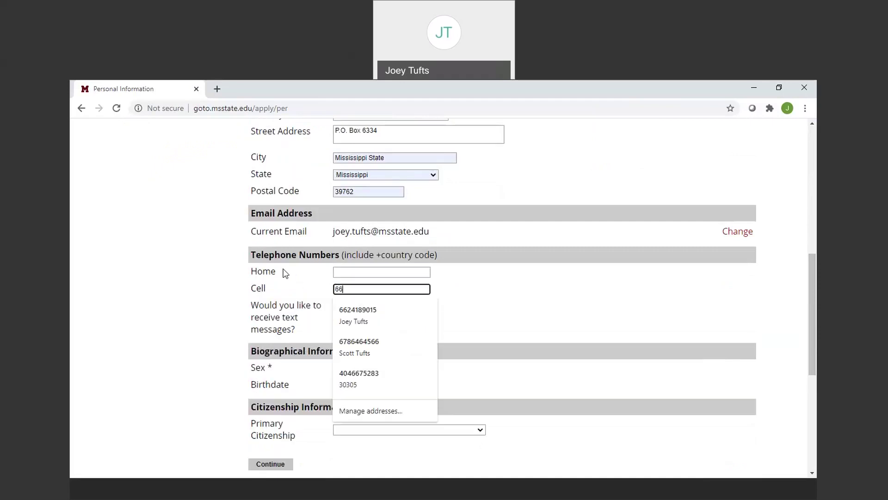
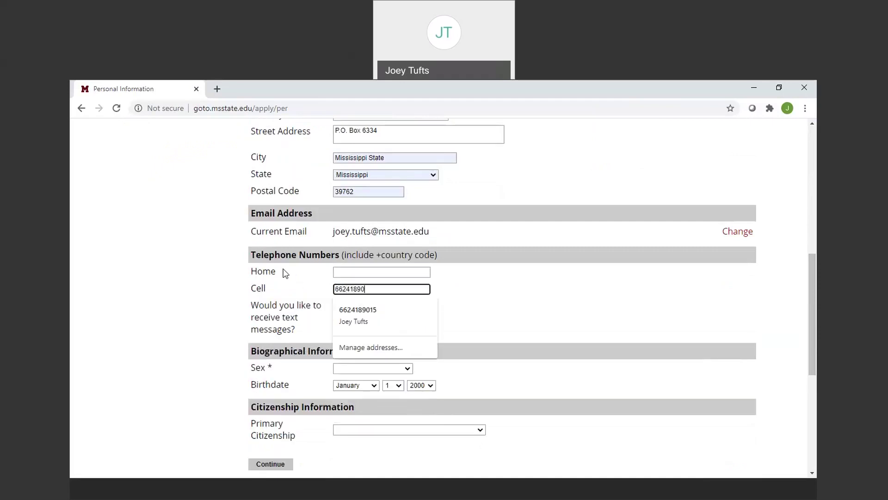
{"action": "key", "text": "Tab"}
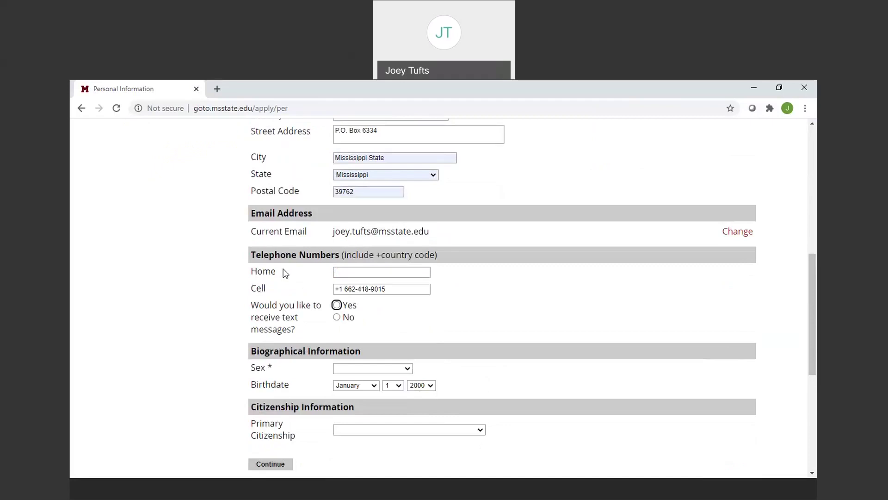
{"action": "left_click", "coordinate": [337, 304]}
Set sex to Male and primary citizenship to United States.
{"action": "left_click", "coordinate": [400, 369]}
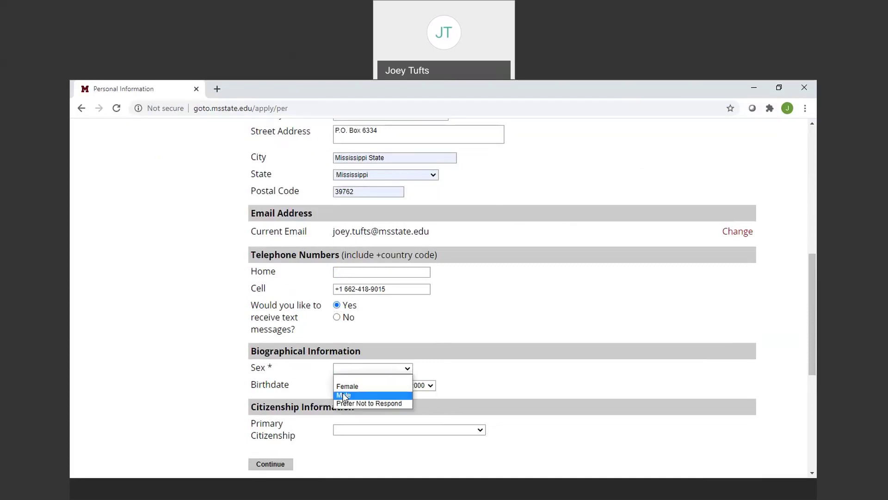
{"action": "left_click", "coordinate": [345, 396]}
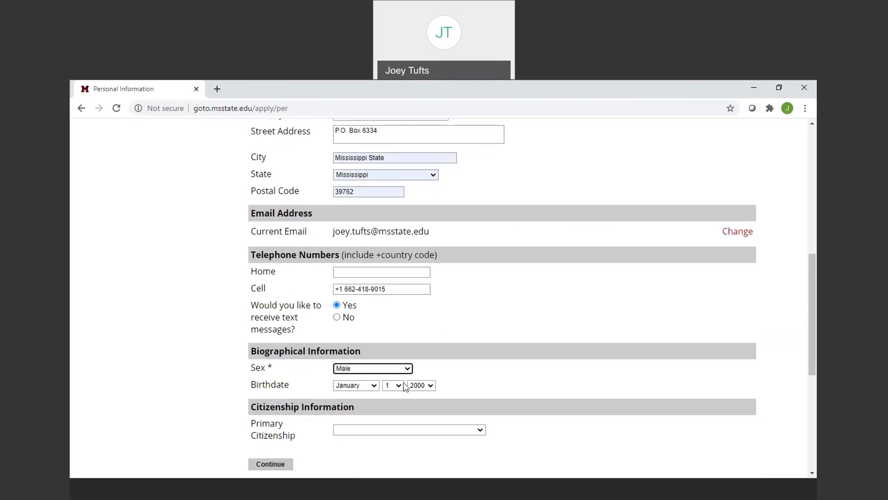
{"action": "scroll", "coordinate": [810, 290], "scroll_direction": "down", "scroll_amount": 3}
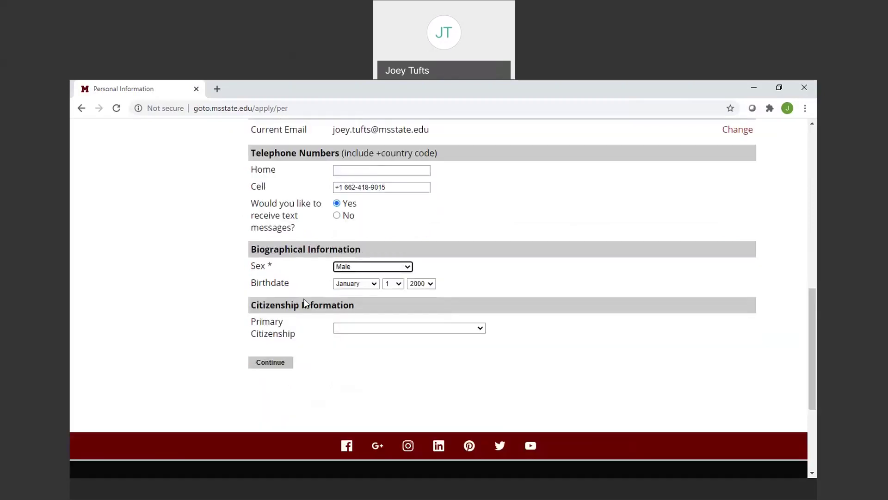
{"action": "left_click", "coordinate": [362, 329]}
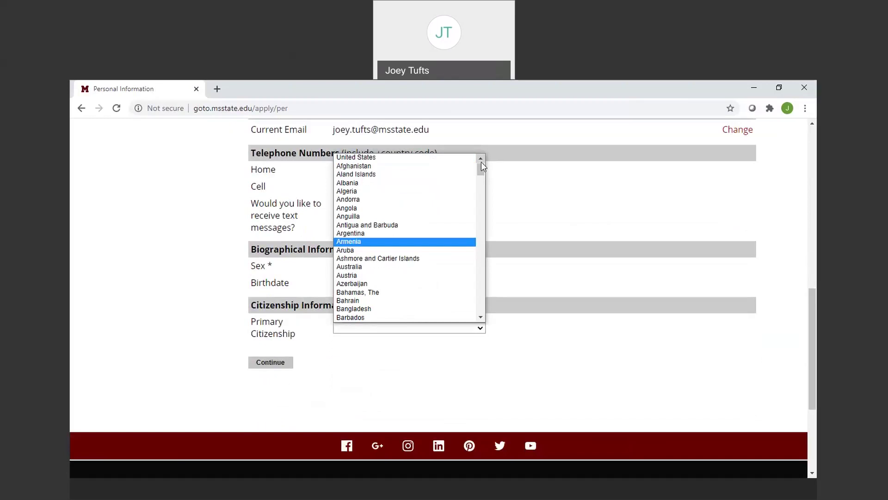
{"action": "left_click_drag", "start_coordinate": [479, 170], "coordinate": [499, 319]}
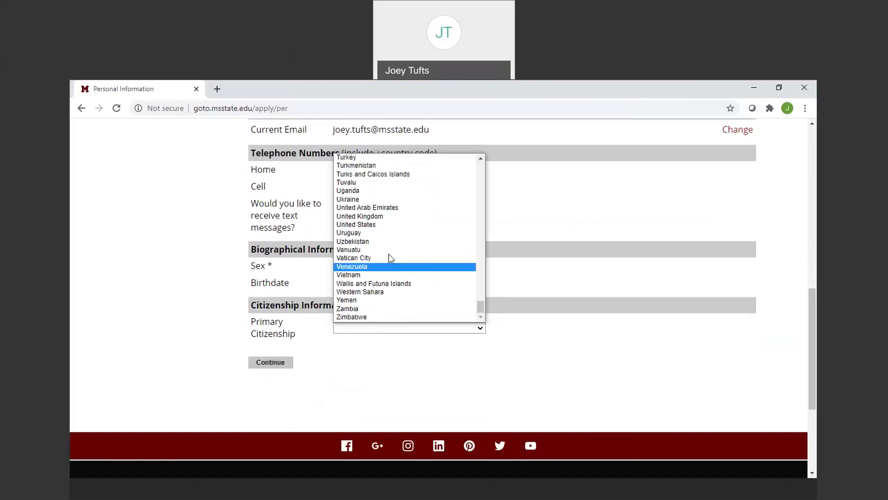
{"action": "left_click", "coordinate": [373, 226]}
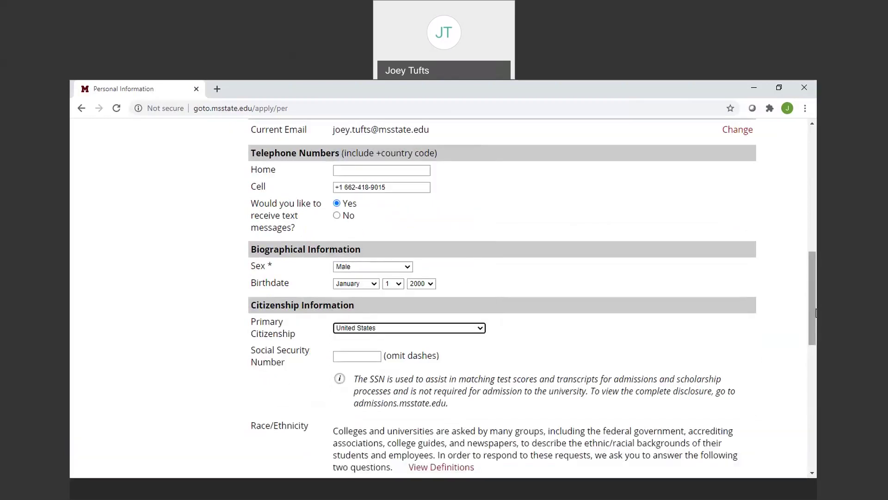
Answer No to Hispanic or Latino and check White as race.
{"action": "left_click_drag", "start_coordinate": [816, 313], "coordinate": [816, 360]}
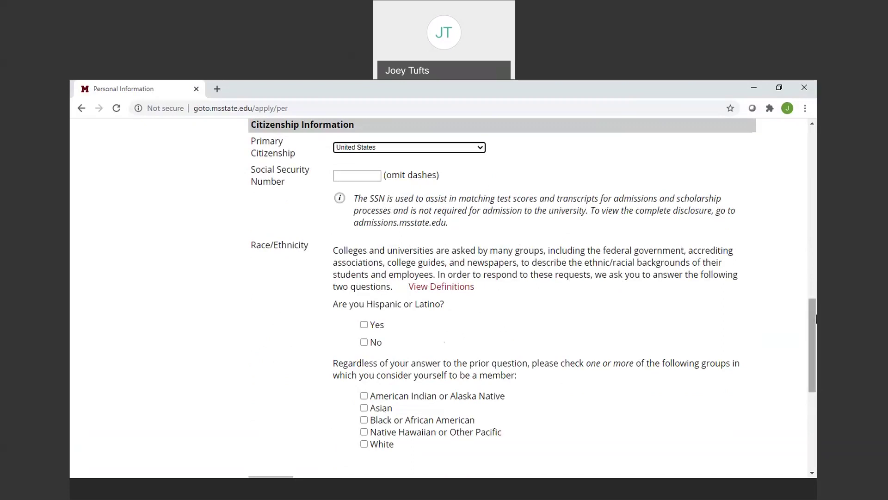
{"action": "scroll", "coordinate": [216, 151], "scroll_direction": "down", "scroll_amount": 1}
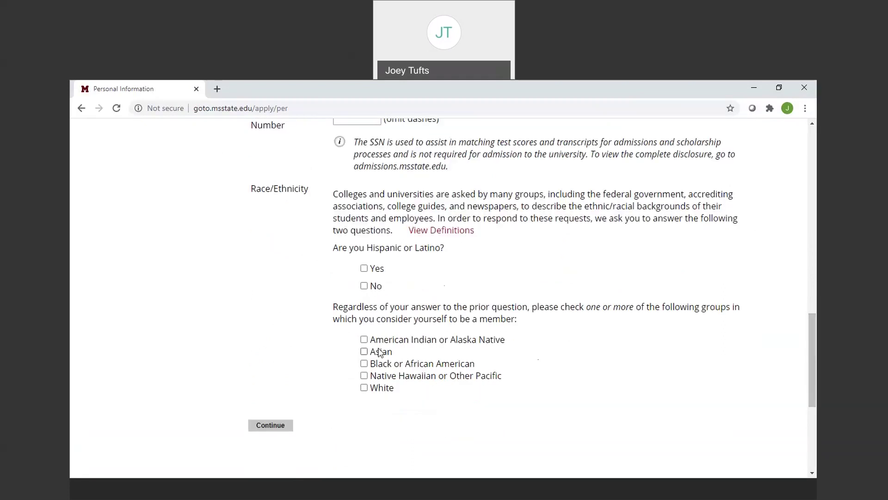
{"action": "left_click", "coordinate": [364, 286]}
{"action": "left_click", "coordinate": [364, 388]}
Continue to Residency Information and set legal residence to Mississippi since 01/2020.
{"action": "left_click", "coordinate": [270, 425]}
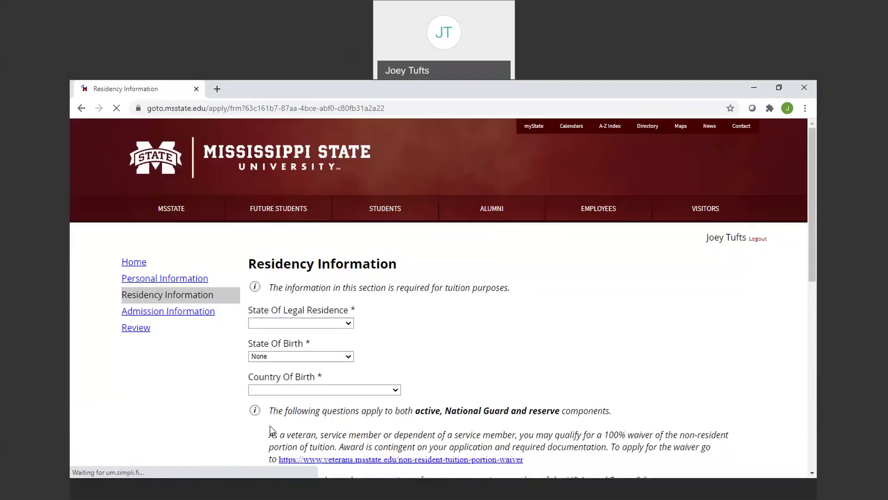
{"action": "left_click", "coordinate": [342, 324]}
{"action": "scroll", "coordinate": [348, 311], "scroll_direction": "down", "scroll_amount": 5}
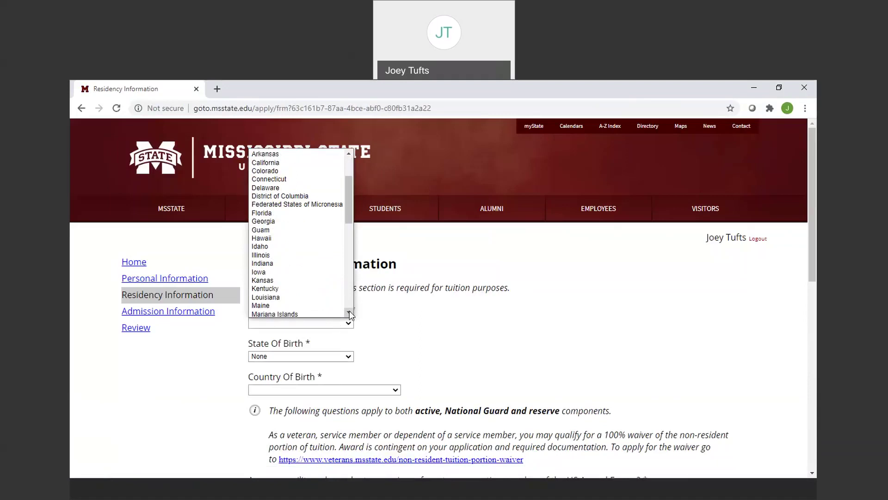
{"action": "scroll", "coordinate": [350, 314], "scroll_direction": "down", "scroll_amount": 1}
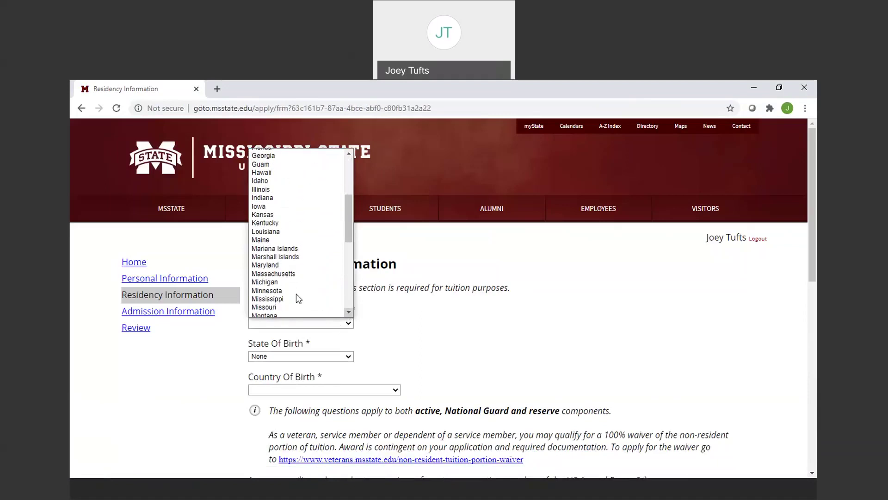
{"action": "left_click", "coordinate": [283, 299]}
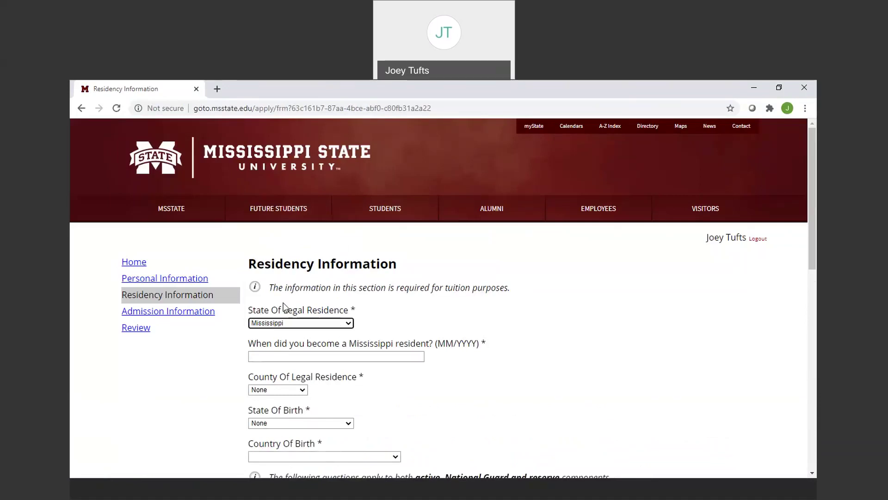
{"action": "left_click", "coordinate": [290, 357]}
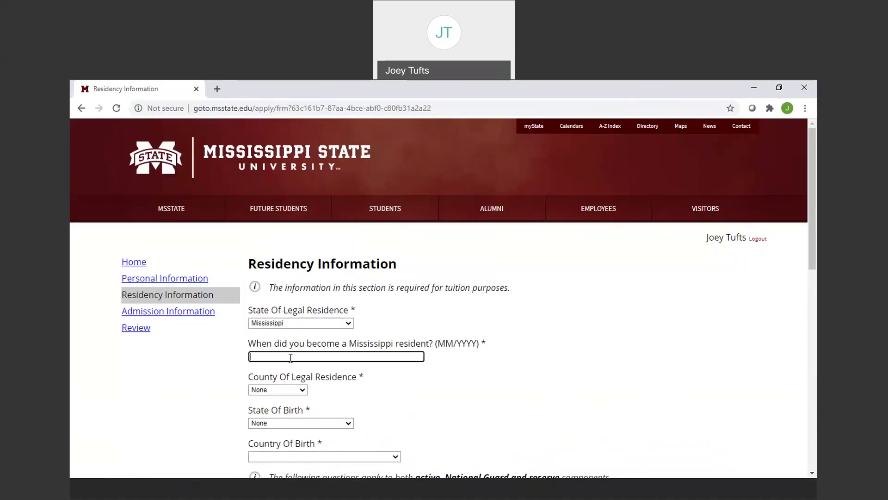
{"action": "type", "text": "01/200"}
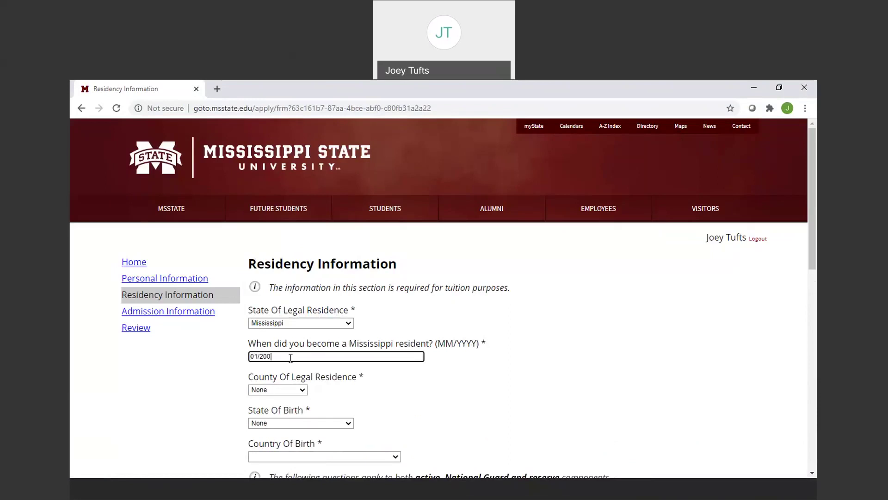
{"action": "key", "text": "BackSpace"}
{"action": "type", "text": "20"}
{"action": "key", "text": "Tab"}
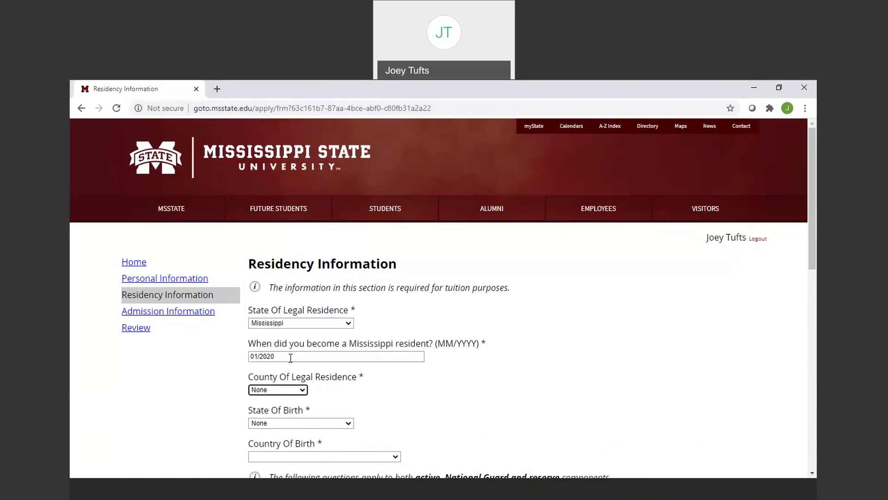
Select Oktibbeha as the county of legal residence.
{"action": "left_click", "coordinate": [287, 391]}
{"action": "scroll", "coordinate": [302, 382], "scroll_direction": "down", "scroll_amount": 1}
{"action": "scroll", "coordinate": [302, 381], "scroll_direction": "down", "scroll_amount": 7}
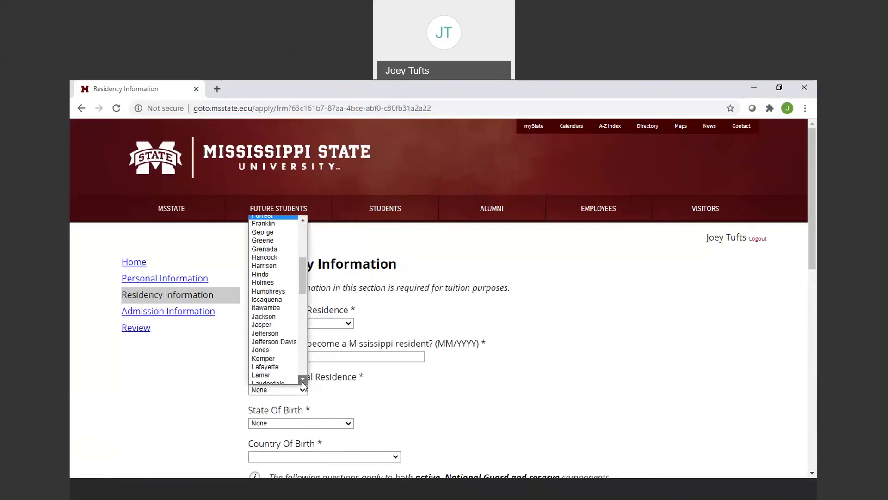
{"action": "scroll", "coordinate": [301, 381], "scroll_direction": "down", "scroll_amount": 5}
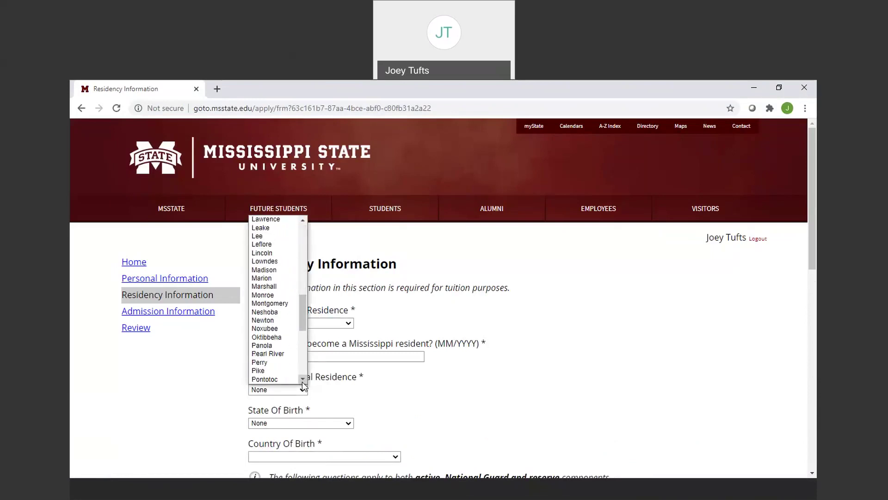
{"action": "left_click", "coordinate": [284, 338]}
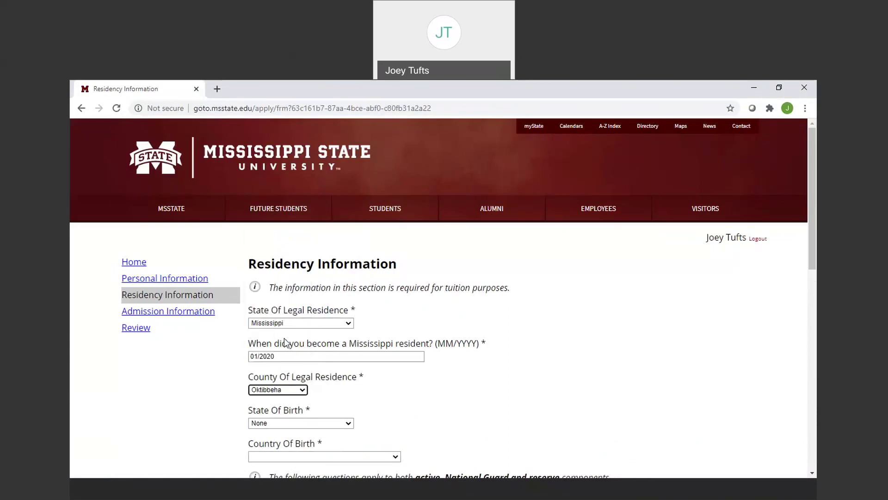
Set state of birth to Georgia and country of birth to United States.
{"action": "left_click", "coordinate": [290, 424]}
{"action": "scroll", "coordinate": [279, 389], "scroll_direction": "down", "scroll_amount": 1}
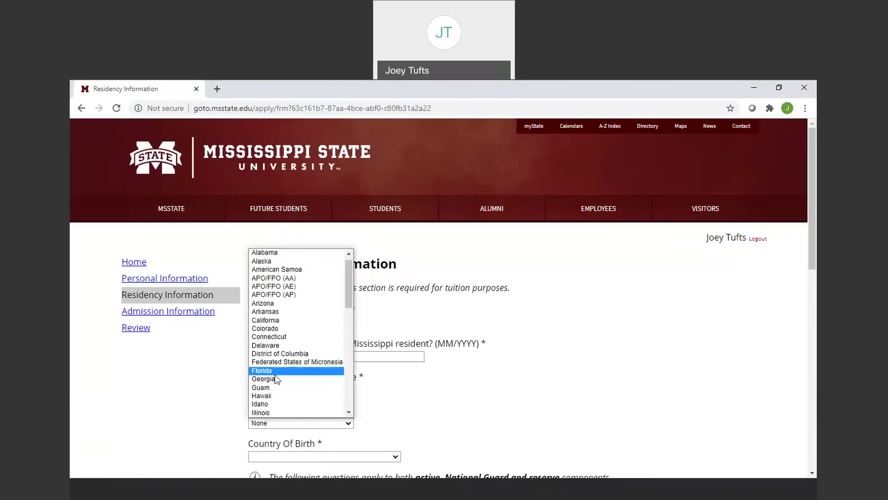
{"action": "left_click", "coordinate": [276, 379]}
{"action": "left_click", "coordinate": [314, 456]}
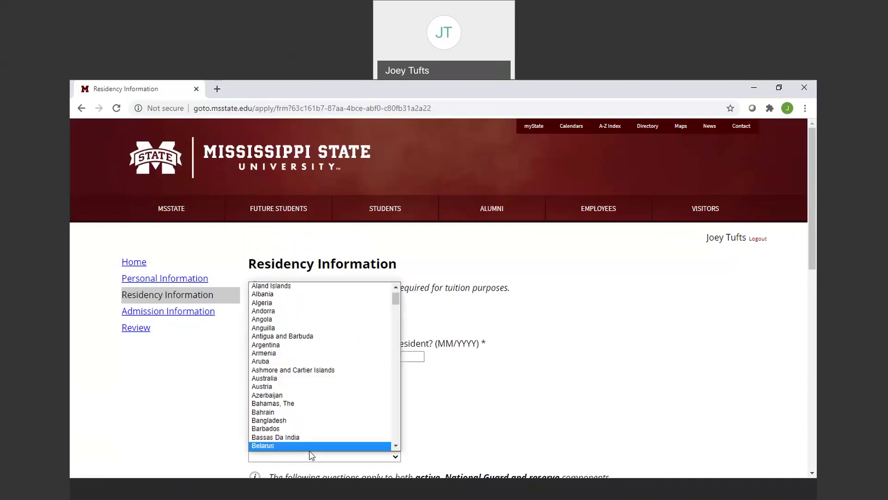
{"action": "left_click_drag", "start_coordinate": [395, 301], "coordinate": [420, 455]}
{"action": "left_click", "coordinate": [278, 353]}
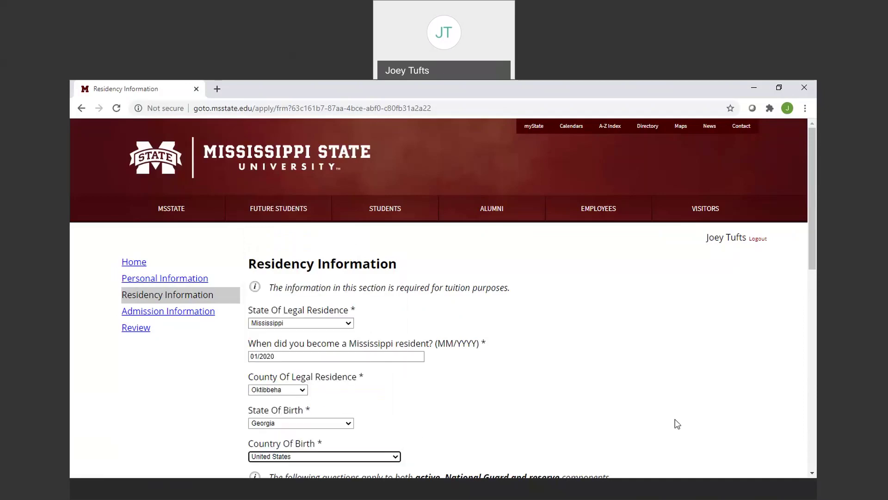
{"action": "left_click_drag", "start_coordinate": [816, 240], "coordinate": [815, 376]}
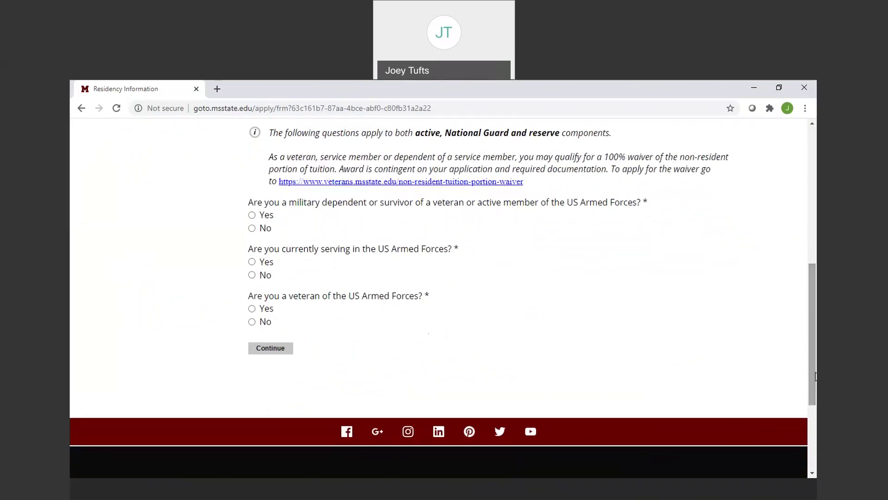
Answer No to military dependent and armed-forces service, then continue to Admission Information.
{"action": "left_click", "coordinate": [252, 228]}
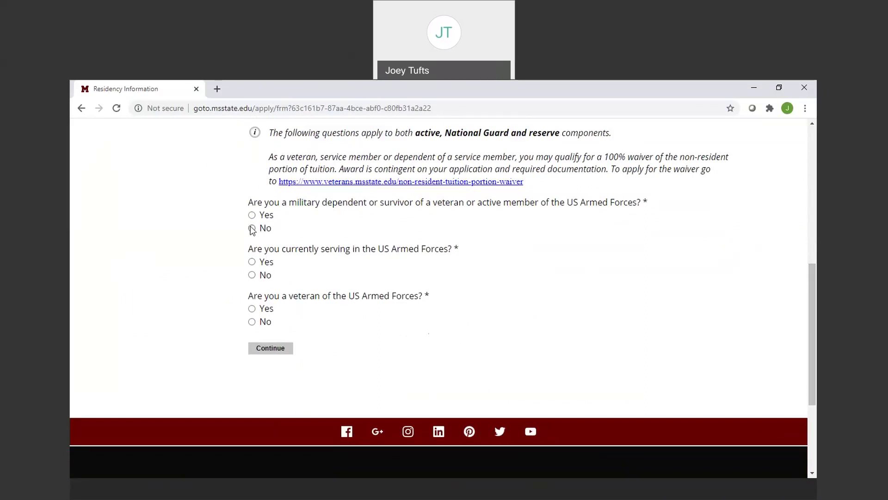
{"action": "left_click", "coordinate": [251, 275]}
{"action": "left_click", "coordinate": [271, 349]}
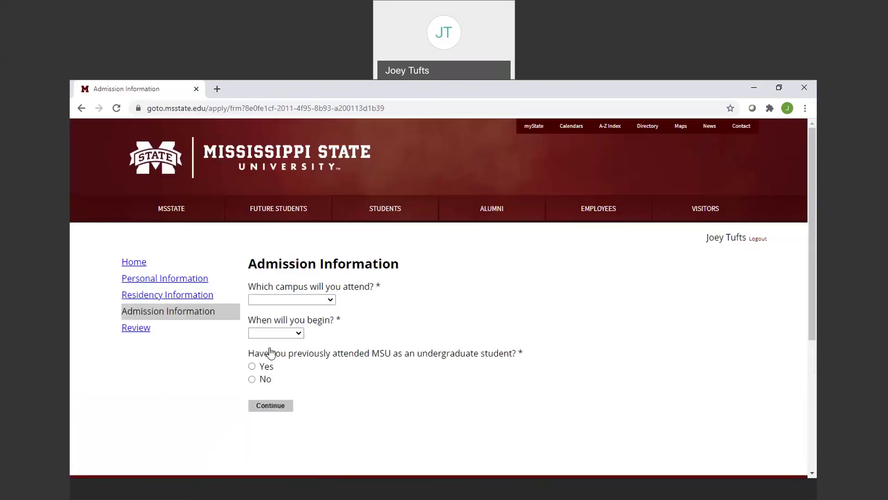
Choose Starkville - Main Campus, Fall 2021 start, No prior MSU attendance, and Freshman application type.
{"action": "left_click", "coordinate": [331, 304]}
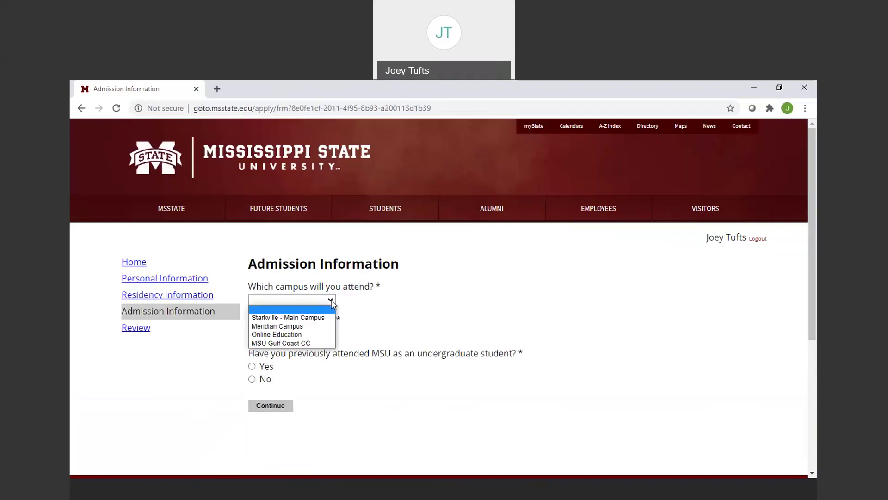
{"action": "left_click", "coordinate": [313, 317]}
{"action": "left_click", "coordinate": [297, 333]}
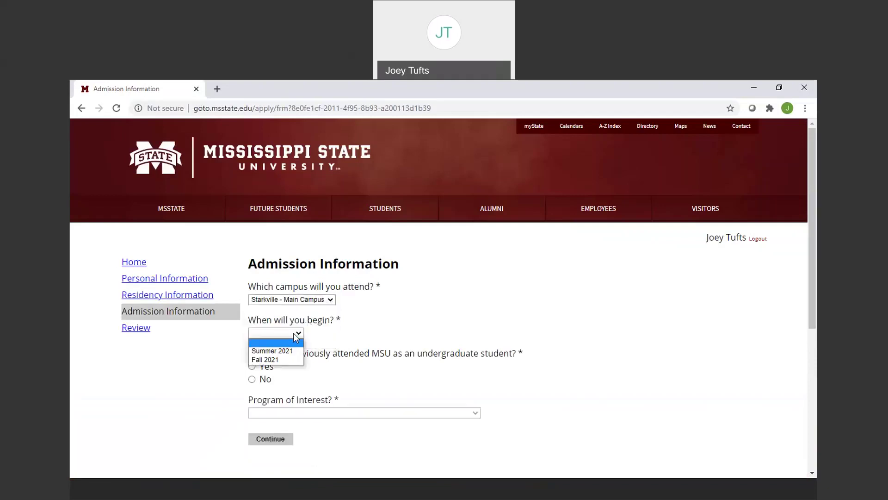
{"action": "left_click", "coordinate": [277, 358]}
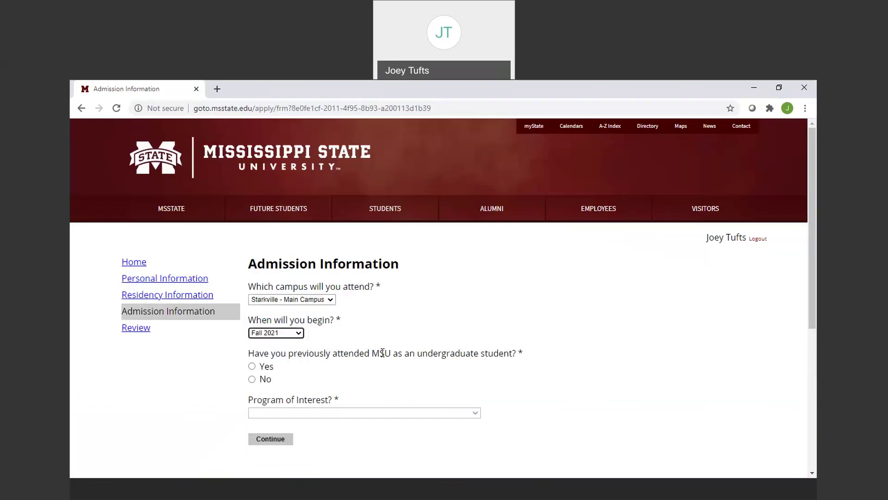
{"action": "left_click", "coordinate": [252, 380]}
{"action": "left_click", "coordinate": [295, 415]}
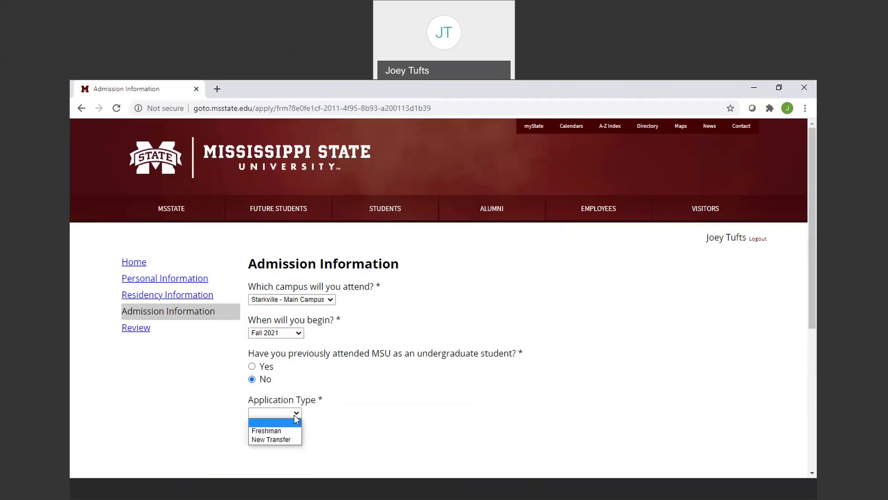
{"action": "left_click", "coordinate": [267, 430]}
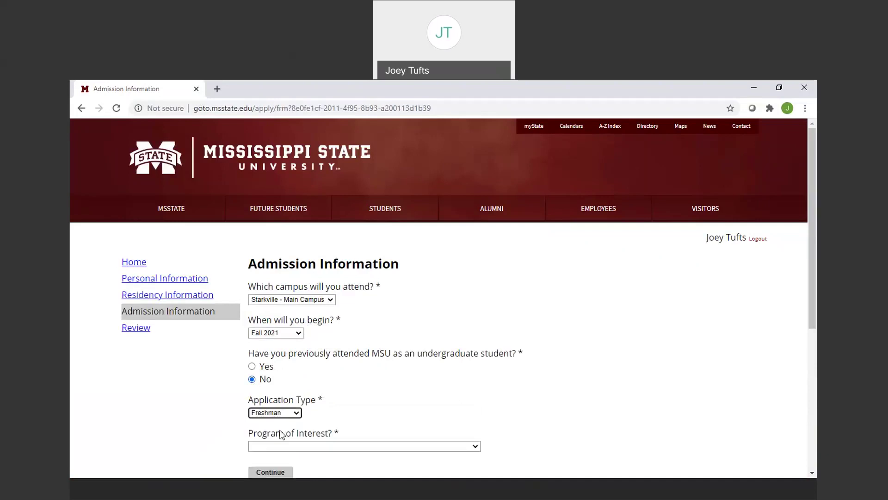
Set the program of interest to Undeclared and submit the admission information.
{"action": "left_click", "coordinate": [314, 447]}
{"action": "left_click", "coordinate": [314, 449]}
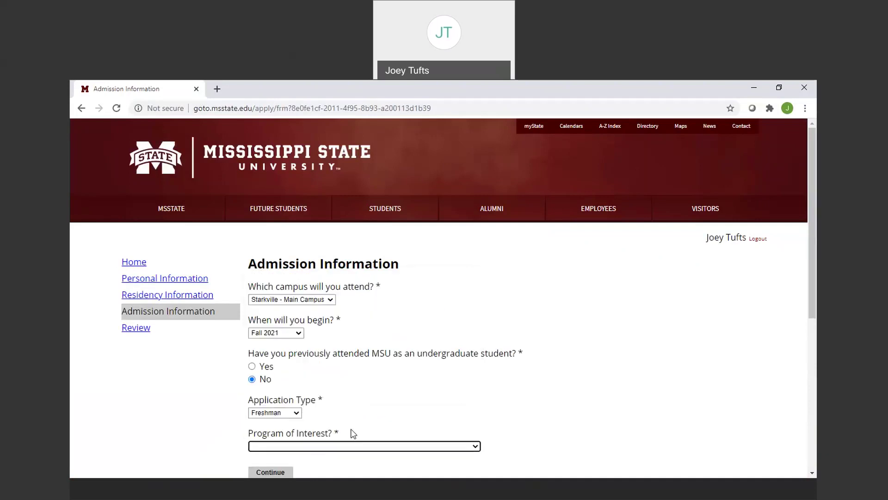
{"action": "left_click_drag", "start_coordinate": [795, 288], "coordinate": [817, 358]}
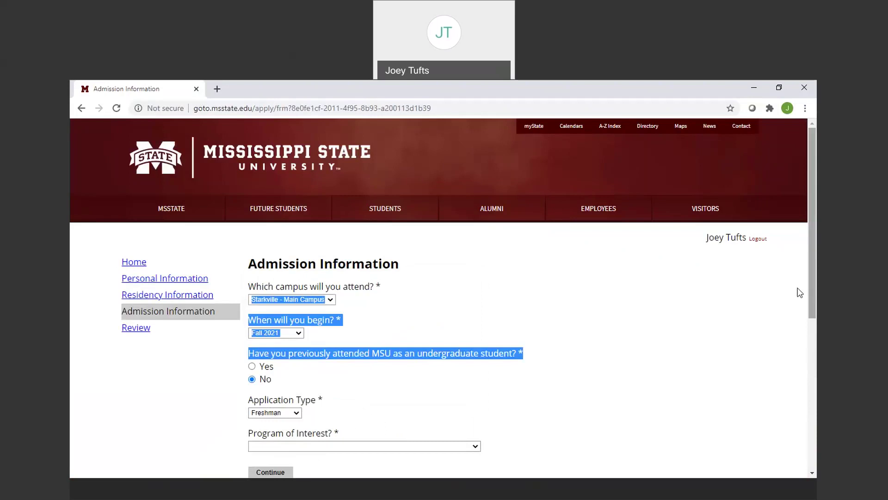
{"action": "left_click", "coordinate": [768, 306]}
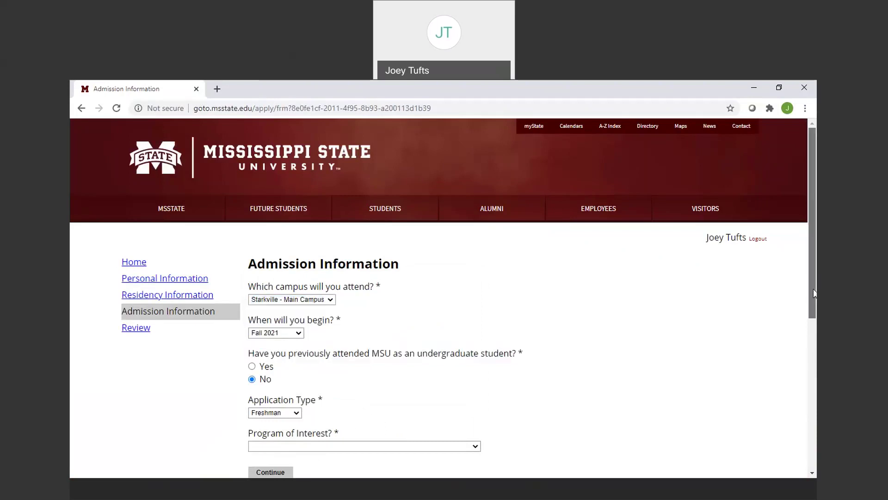
{"action": "scroll", "coordinate": [532, 395], "scroll_direction": "down", "scroll_amount": 2}
{"action": "left_click", "coordinate": [461, 356]}
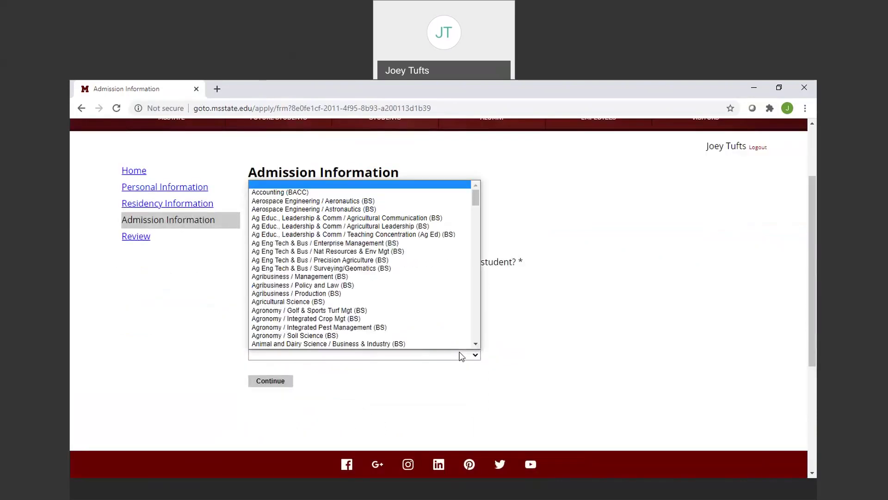
{"action": "left_click_drag", "start_coordinate": [479, 198], "coordinate": [479, 338]}
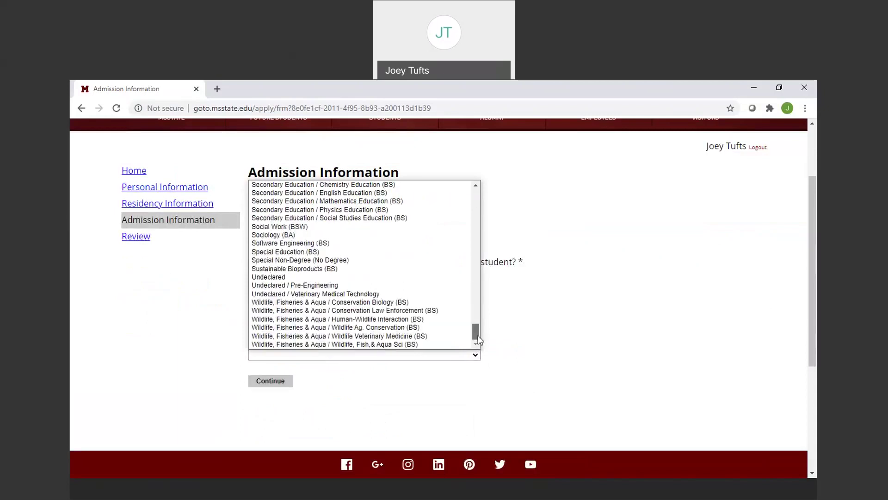
{"action": "left_click", "coordinate": [288, 277]}
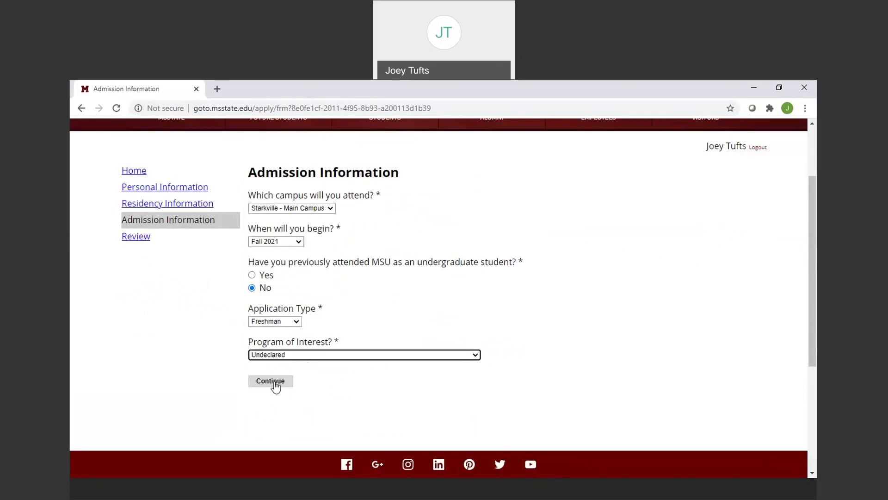
{"action": "left_click", "coordinate": [310, 354]}
{"action": "left_click_drag", "start_coordinate": [476, 322], "coordinate": [473, 341]}
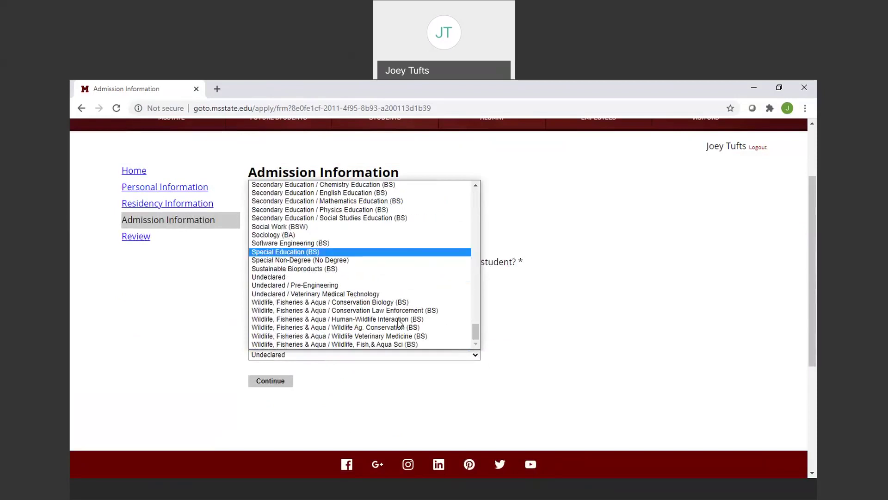
{"action": "left_click", "coordinate": [287, 276]}
{"action": "left_click", "coordinate": [276, 384]}
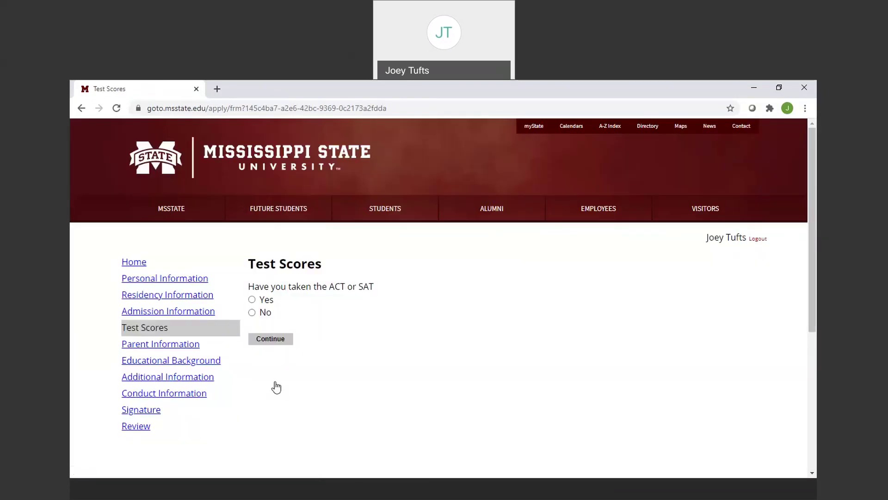
Answer Yes to having taken the ACT or SAT and continue to Parent Information.
{"action": "left_click", "coordinate": [252, 299]}
{"action": "left_click", "coordinate": [272, 345]}
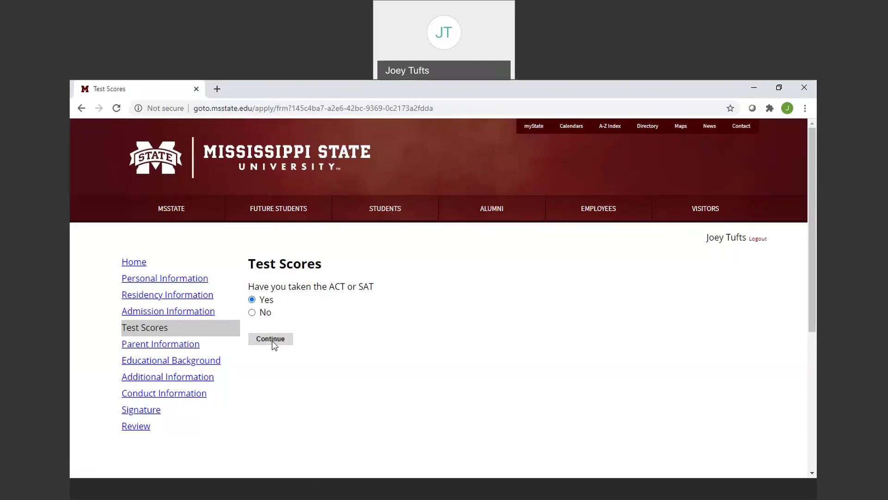
{"action": "left_click", "coordinate": [272, 340]}
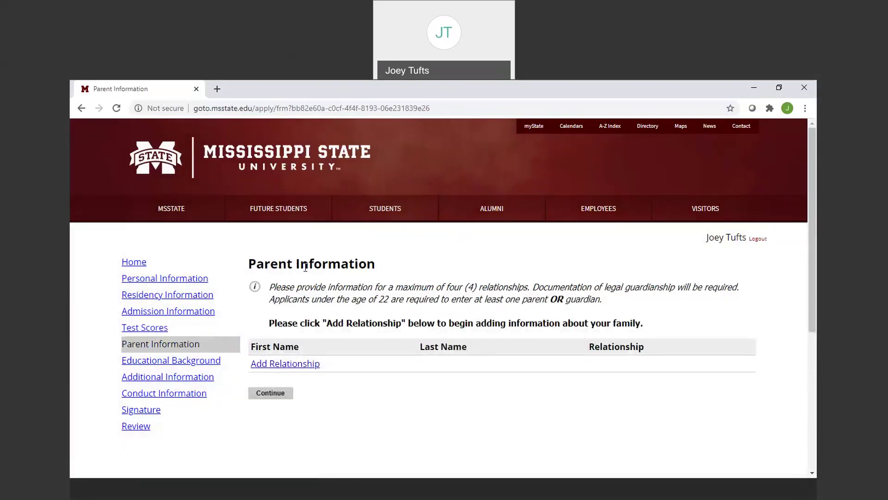
Start a parent relationship, cancel it without saving, and continue to Educational Background.
{"action": "left_click", "coordinate": [292, 363]}
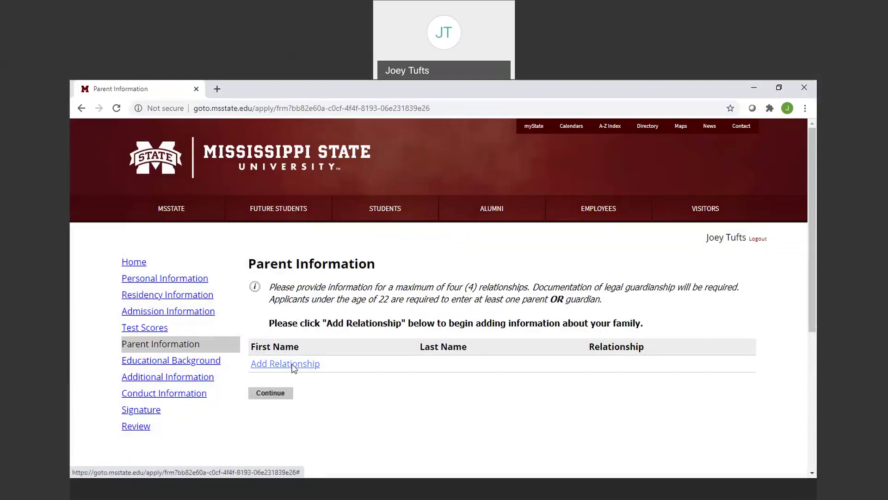
{"action": "left_click", "coordinate": [315, 199]}
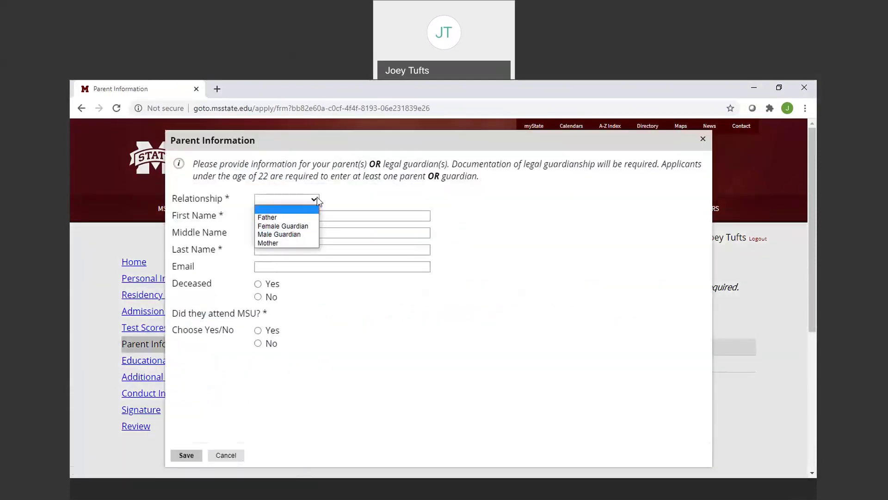
{"action": "left_click", "coordinate": [317, 198]}
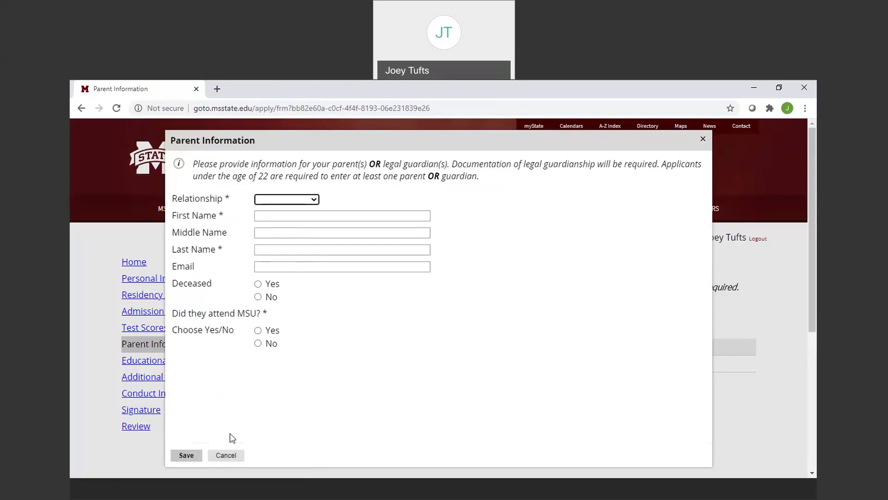
{"action": "left_click", "coordinate": [227, 455]}
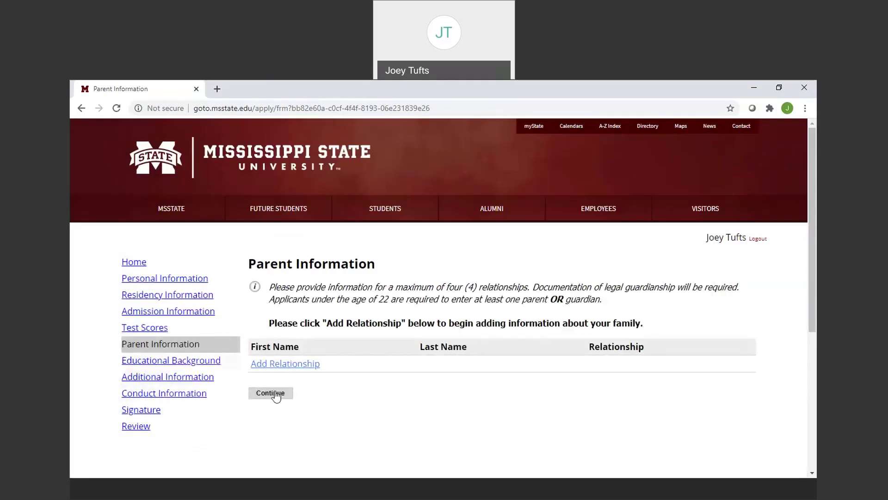
{"action": "left_click", "coordinate": [274, 393]}
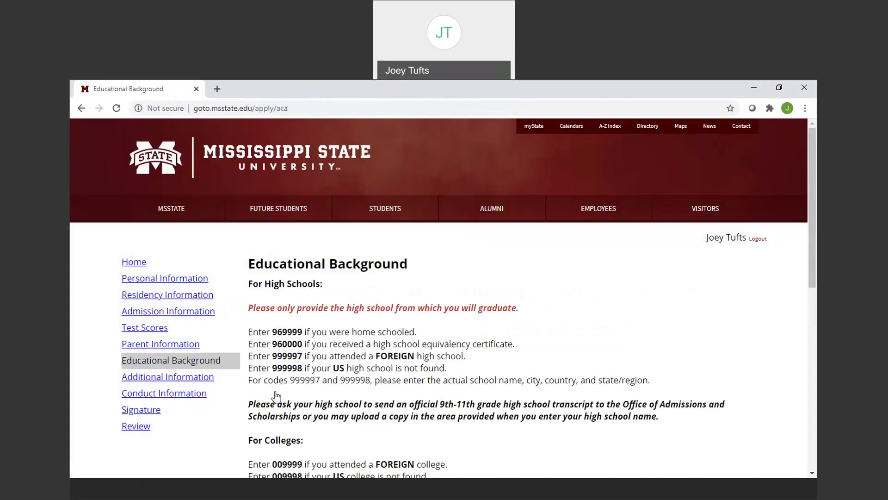
{"action": "left_click_drag", "start_coordinate": [815, 276], "coordinate": [811, 335]}
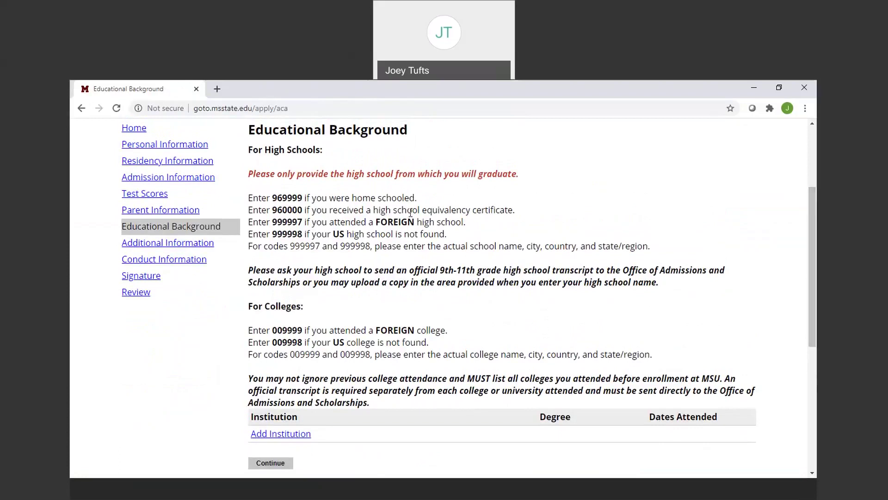
{"action": "left_click_drag", "start_coordinate": [303, 197], "coordinate": [274, 200]}
{"action": "left_click", "coordinate": [324, 221]}
Add Starkville High School as an institution attended from August 2017 to May 2021.
{"action": "left_click", "coordinate": [281, 433]}
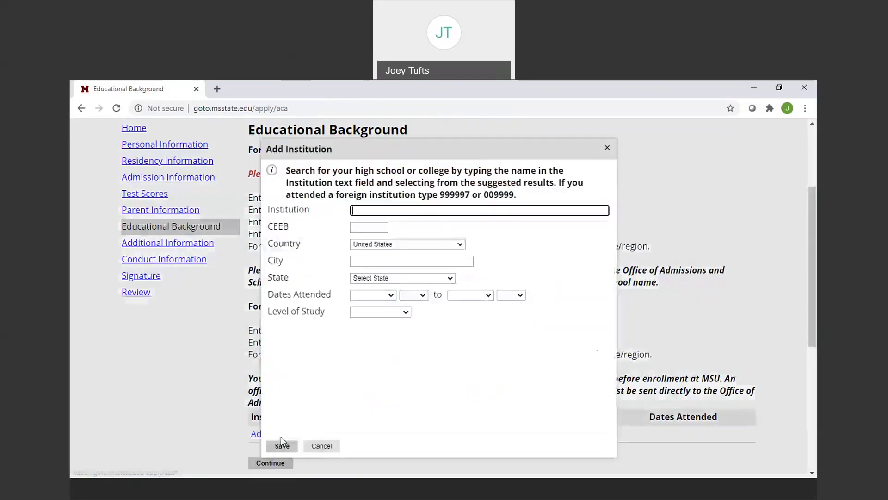
{"action": "left_click", "coordinate": [366, 211]}
{"action": "type", "text": "Star"}
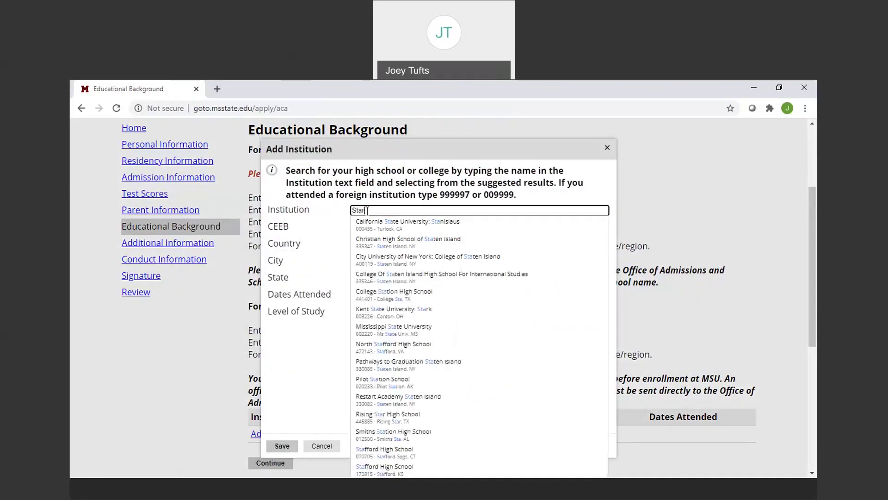
{"action": "type", "text": "kville H"}
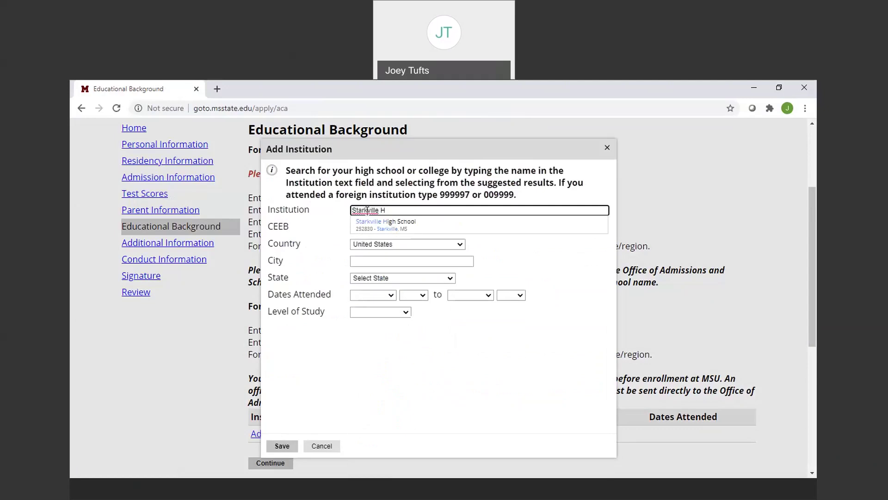
{"action": "left_click", "coordinate": [388, 226]}
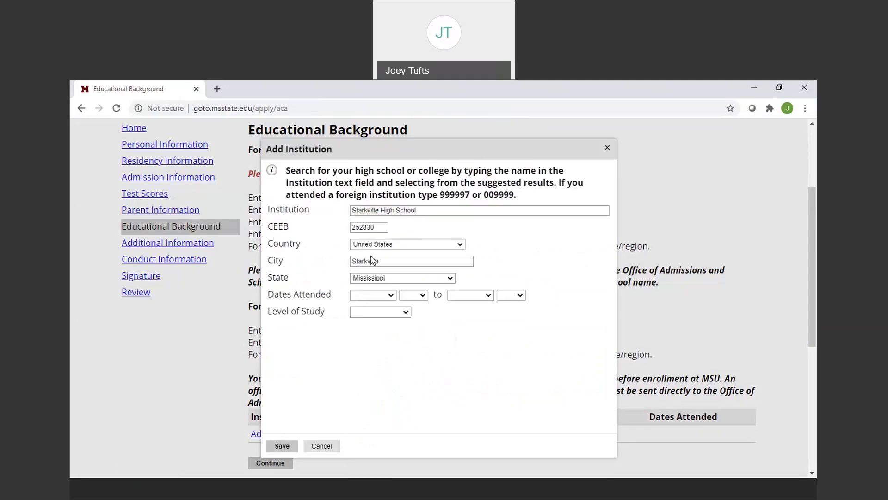
{"action": "left_click", "coordinate": [387, 295]}
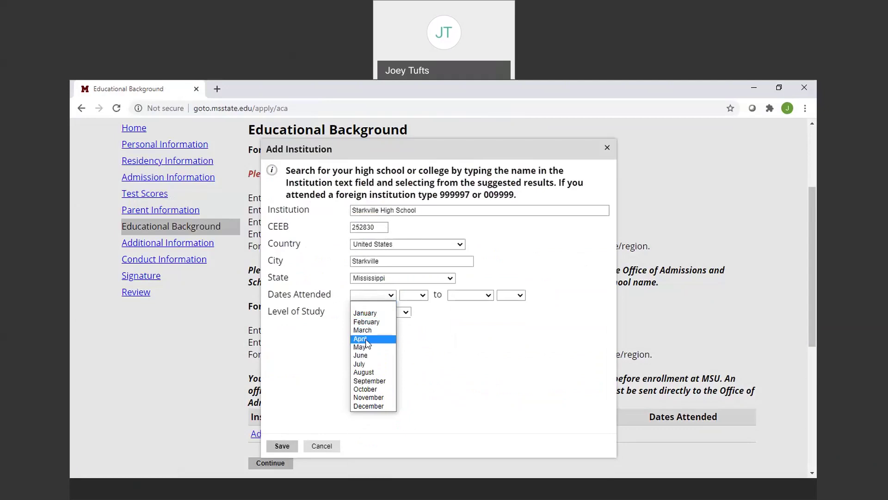
{"action": "left_click", "coordinate": [369, 373]}
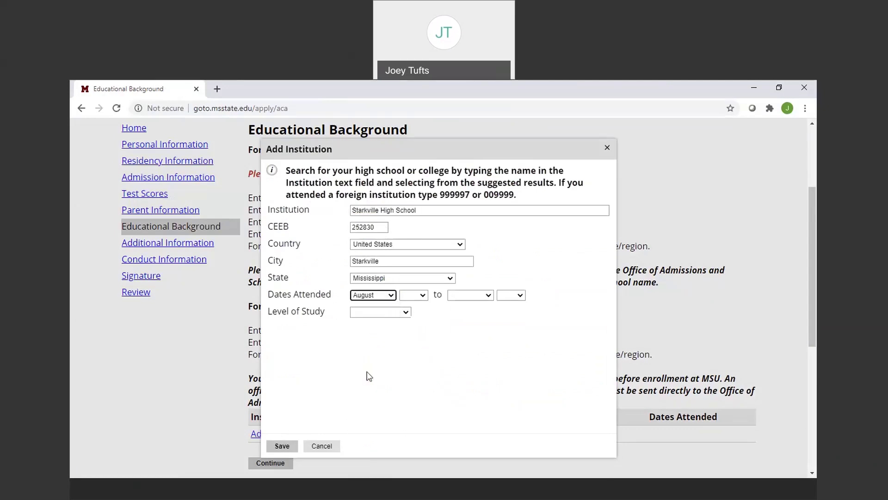
{"action": "left_click", "coordinate": [422, 296]}
{"action": "scroll", "coordinate": [416, 365], "scroll_direction": "down", "scroll_amount": 4}
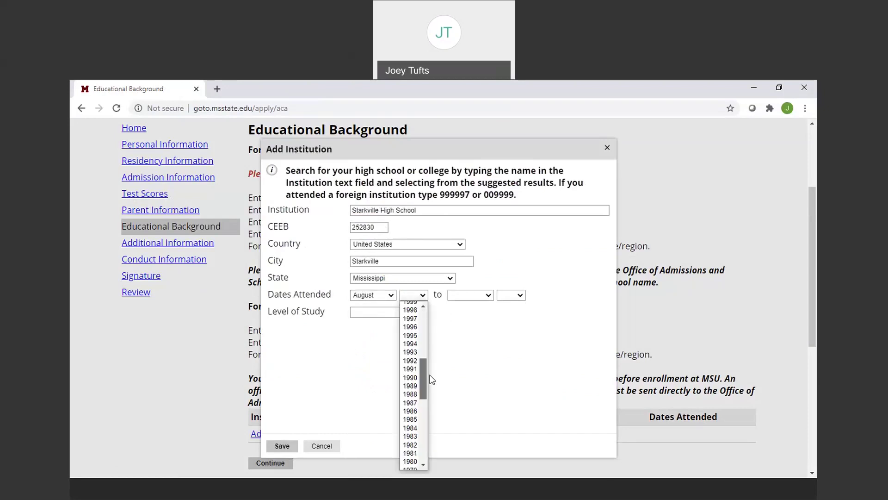
{"action": "scroll", "coordinate": [428, 359], "scroll_direction": "up", "scroll_amount": 3}
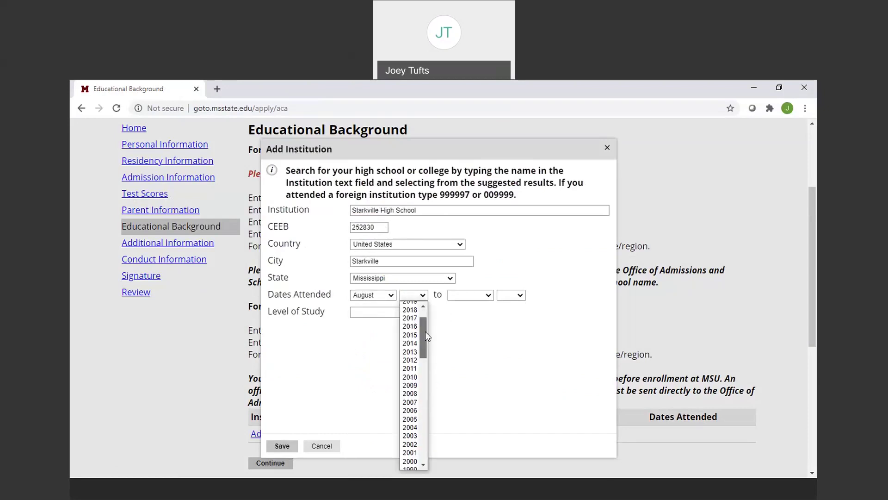
{"action": "left_click", "coordinate": [411, 316]}
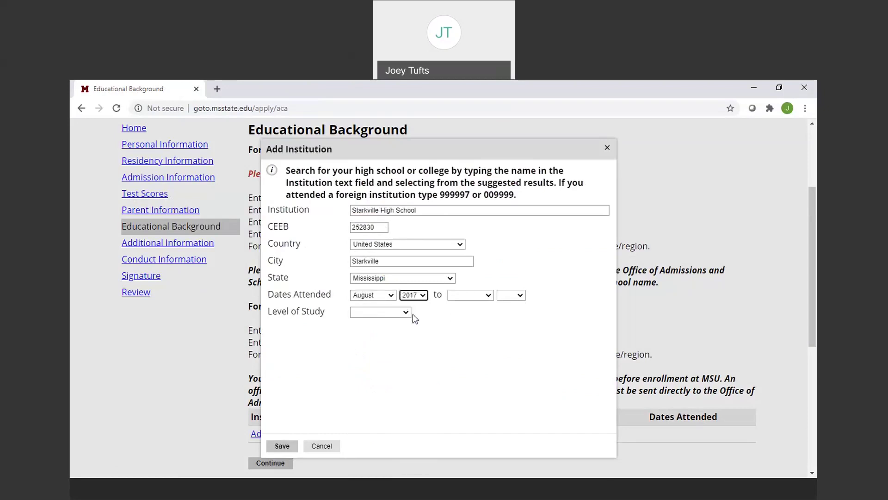
{"action": "left_click", "coordinate": [478, 296]}
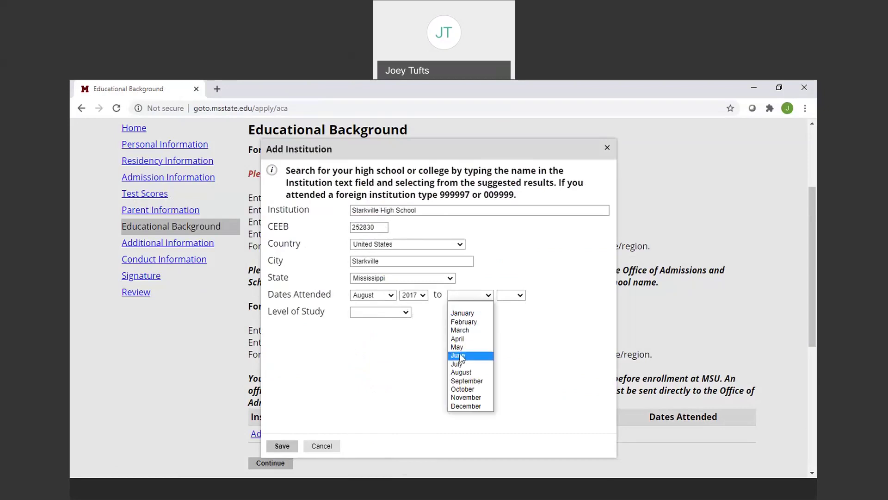
{"action": "left_click", "coordinate": [458, 346]}
{"action": "left_click", "coordinate": [514, 294]}
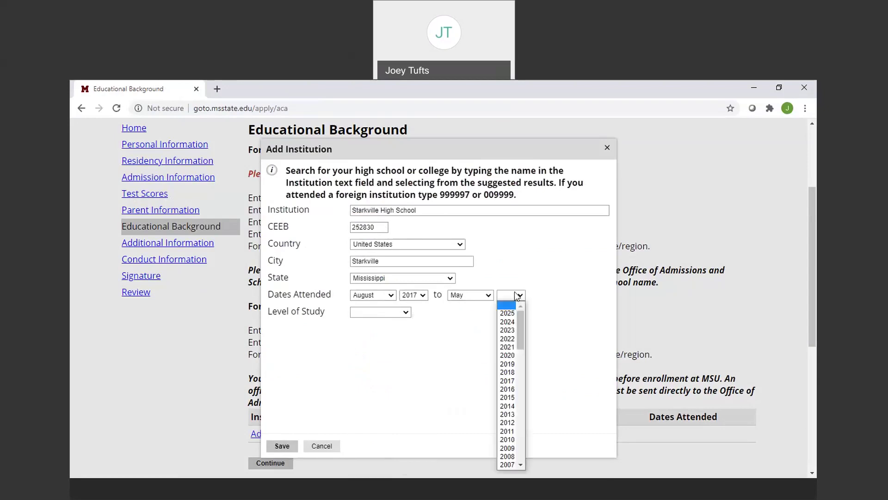
{"action": "left_click", "coordinate": [508, 346]}
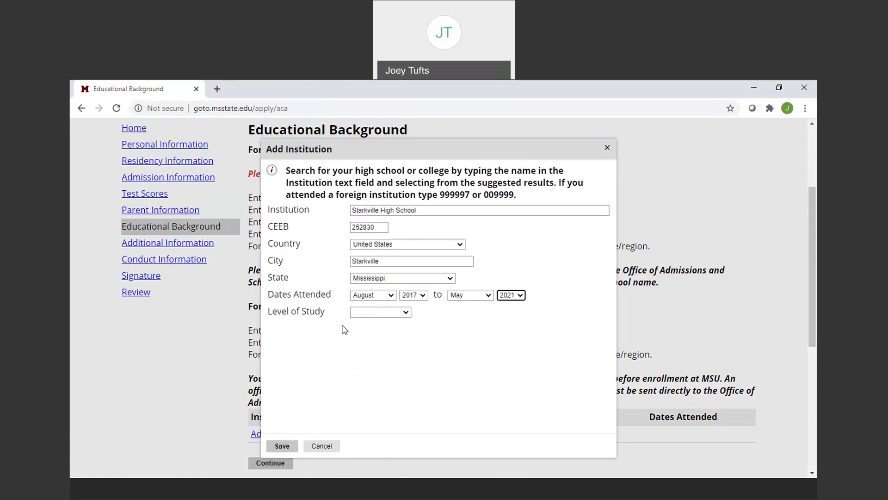
Set level High School, degree High School Diploma conferred May 2021, save it, and continue.
{"action": "left_click", "coordinate": [377, 313]}
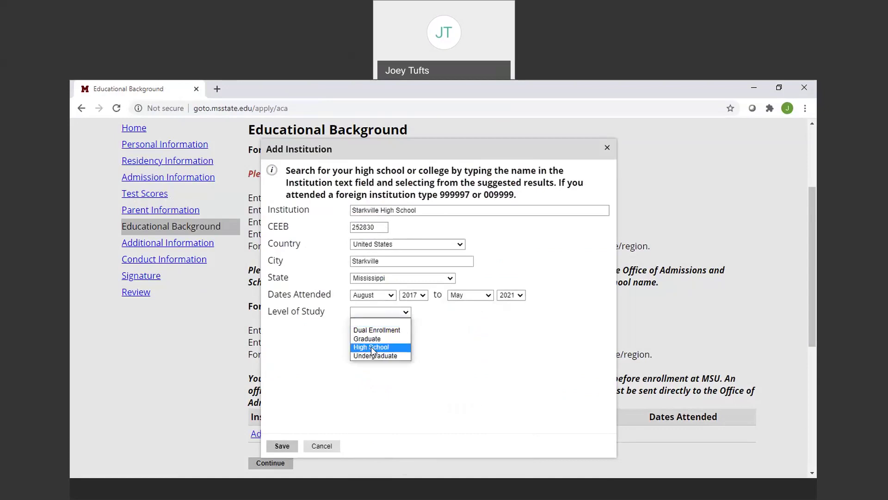
{"action": "left_click", "coordinate": [371, 346]}
{"action": "left_click", "coordinate": [384, 330]}
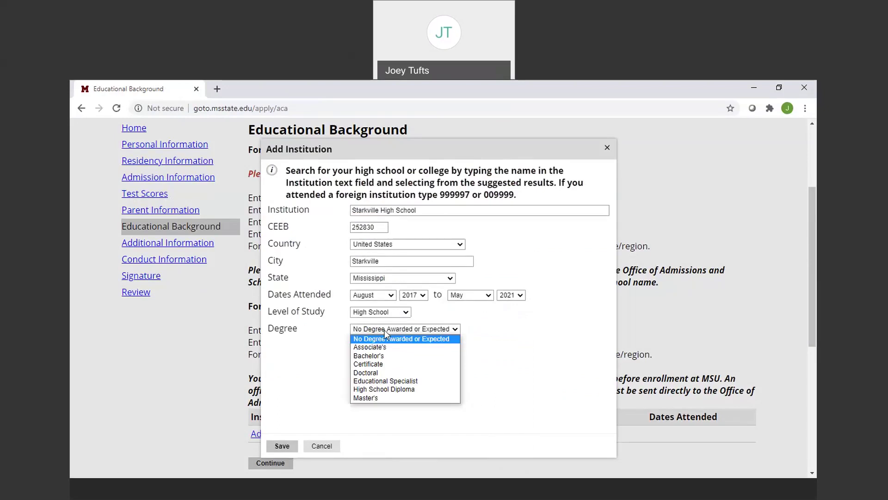
{"action": "left_click", "coordinate": [379, 389]}
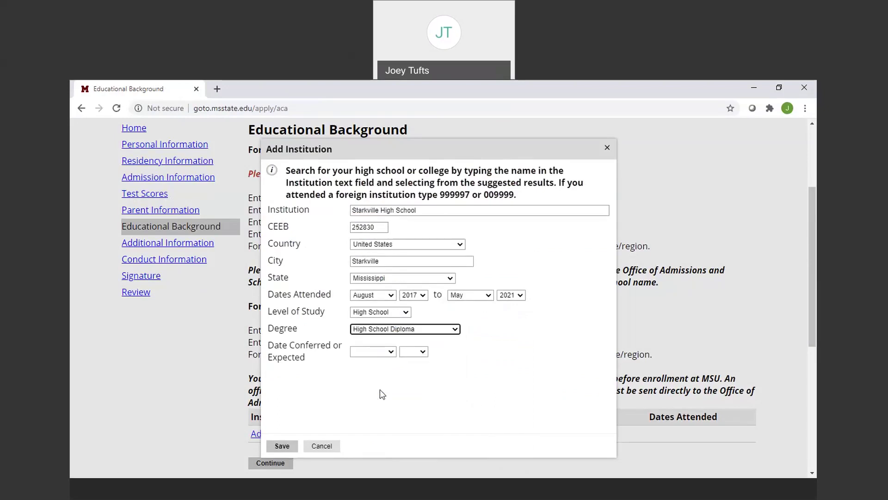
{"action": "left_click", "coordinate": [389, 352]}
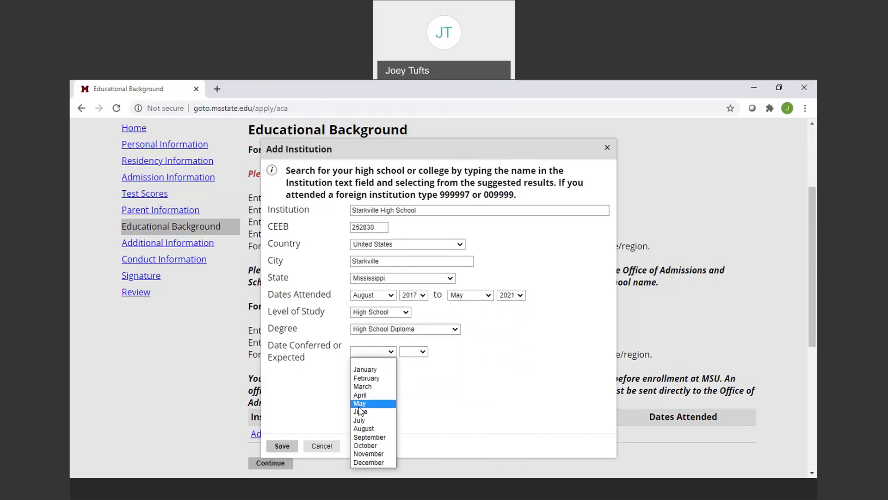
{"action": "left_click", "coordinate": [363, 403]}
{"action": "left_click", "coordinate": [416, 351]}
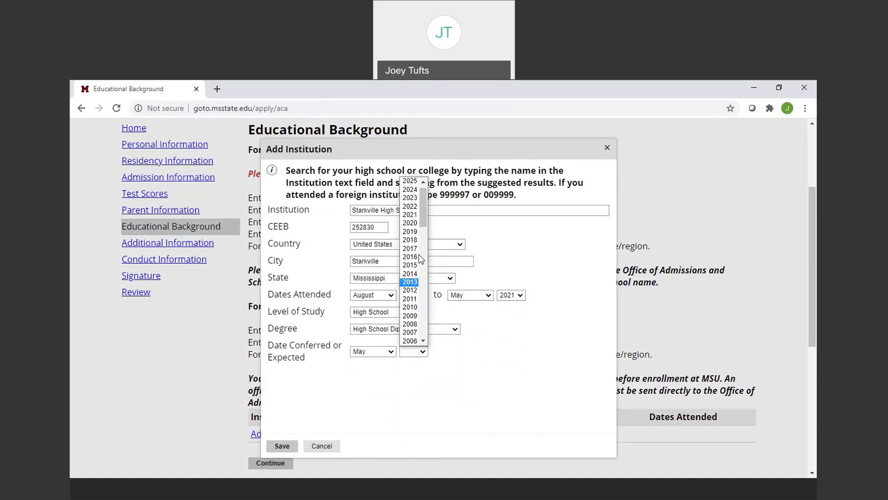
{"action": "left_click", "coordinate": [411, 214]}
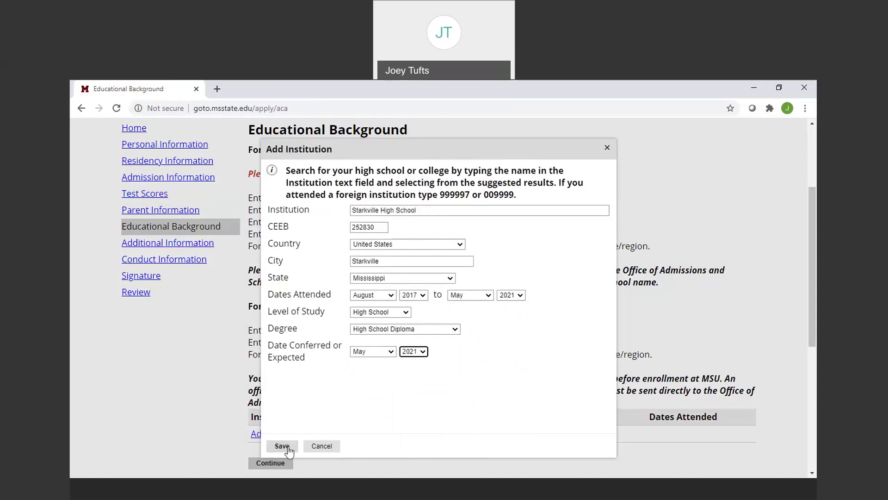
{"action": "left_click", "coordinate": [283, 446]}
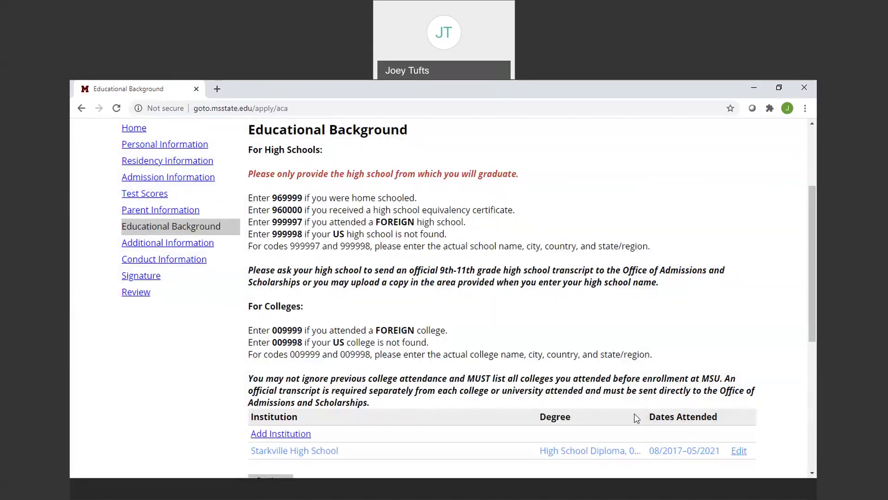
{"action": "left_click_drag", "start_coordinate": [812, 321], "coordinate": [815, 392]}
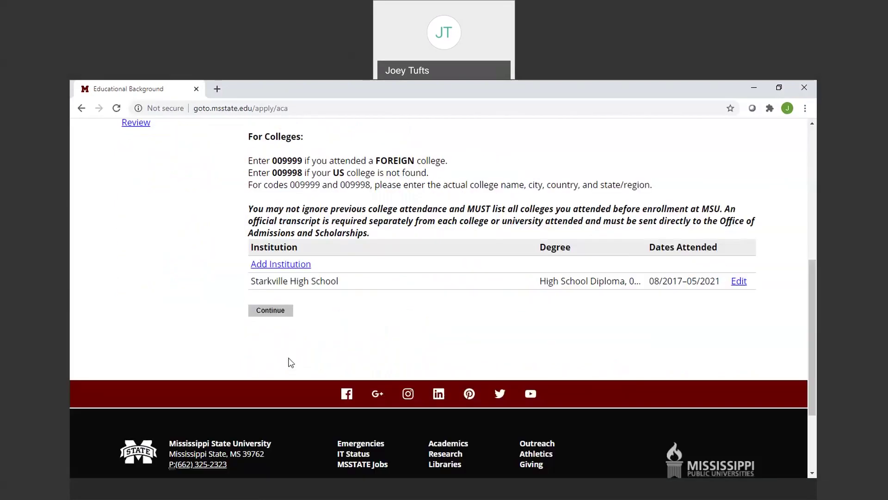
{"action": "left_click", "coordinate": [273, 313]}
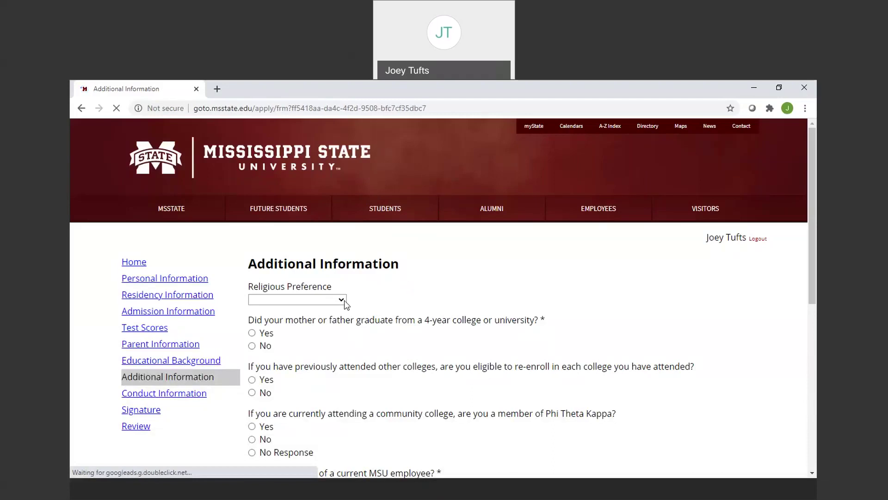
Answer Yes to a parent graduating from a 4-year college, No to MSU employee's child, and continue.
{"action": "left_click", "coordinate": [342, 300]}
{"action": "left_click", "coordinate": [342, 300]}
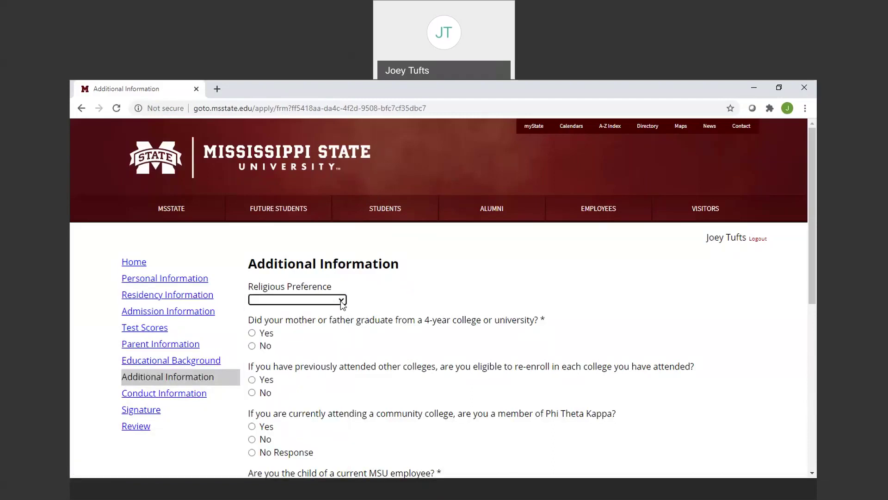
{"action": "scroll", "coordinate": [814, 266], "scroll_direction": "down", "scroll_amount": 3}
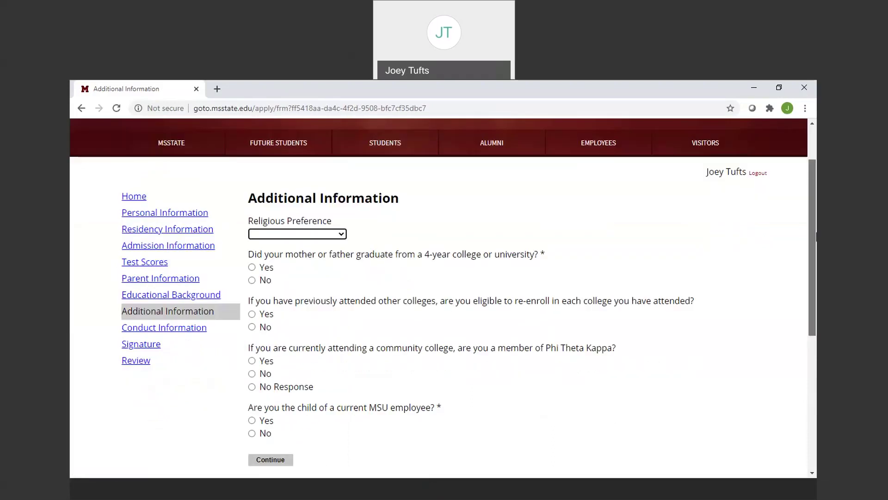
{"action": "scroll", "coordinate": [815, 266], "scroll_direction": "down", "scroll_amount": 1}
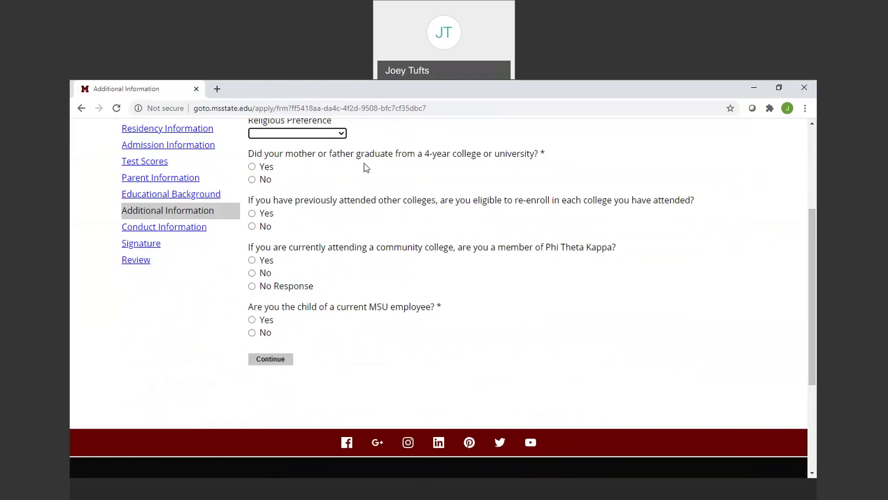
{"action": "left_click", "coordinate": [252, 168]}
{"action": "left_click", "coordinate": [251, 333]}
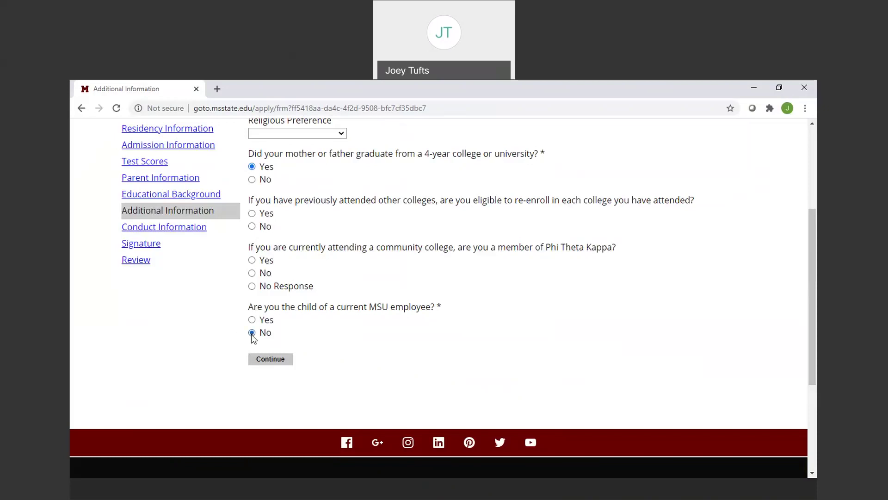
{"action": "left_click", "coordinate": [270, 359]}
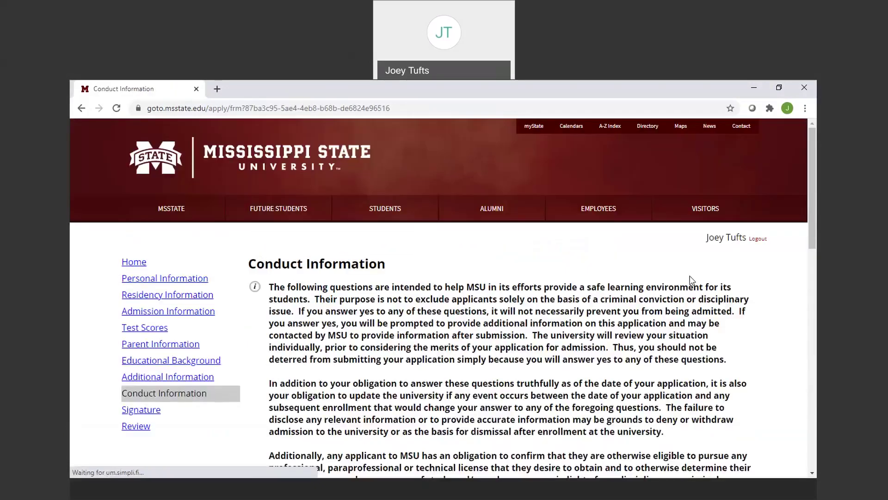
Answer No to the disciplinary and criminal history statements and continue to Signature.
{"action": "left_click_drag", "start_coordinate": [812, 179], "coordinate": [813, 329]}
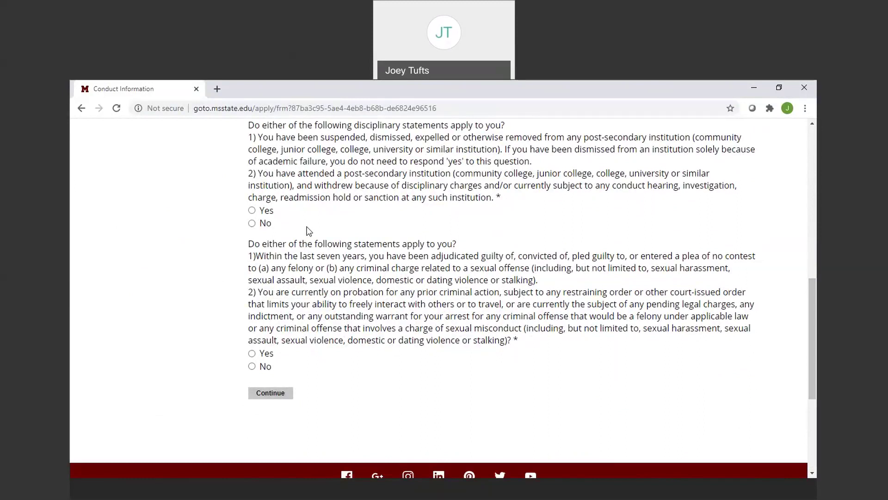
{"action": "left_click", "coordinate": [252, 224]}
{"action": "left_click", "coordinate": [253, 369]}
{"action": "left_click", "coordinate": [283, 396]}
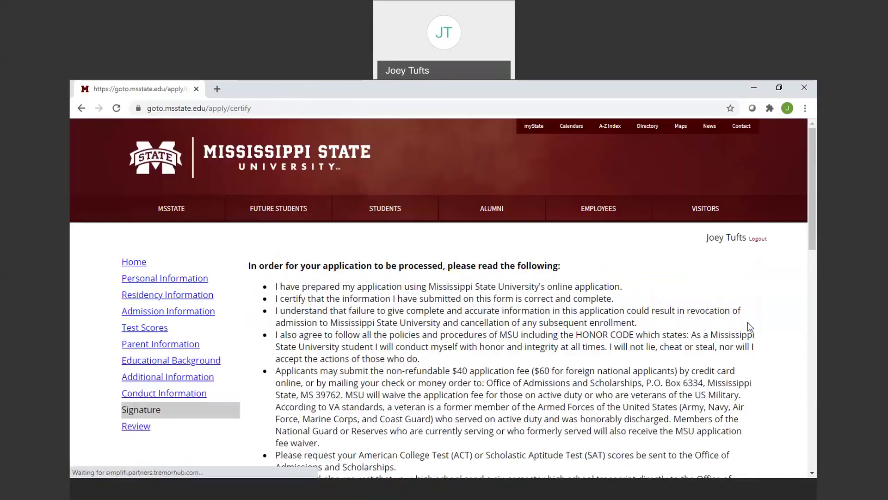
Type the applicant's full legal name in the signature box and confirm the certification.
{"action": "left_click_drag", "start_coordinate": [814, 247], "coordinate": [815, 292]}
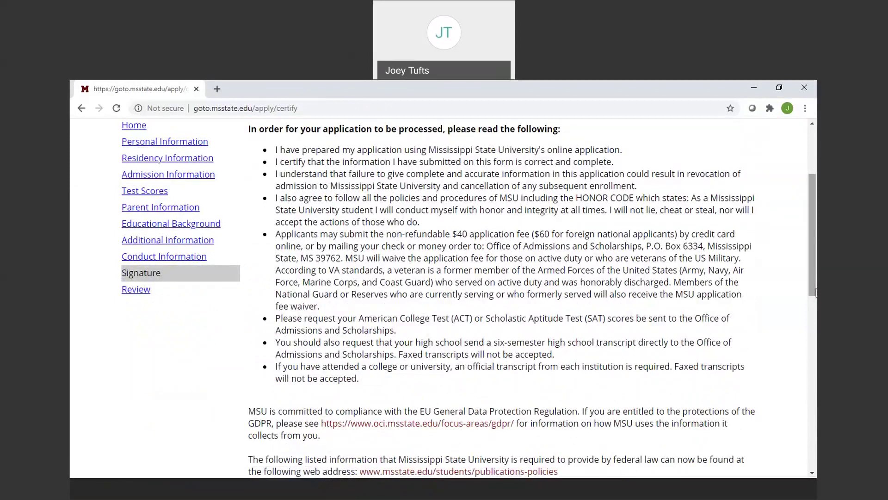
{"action": "left_click_drag", "start_coordinate": [814, 292], "coordinate": [815, 391]}
{"action": "left_click", "coordinate": [284, 380]}
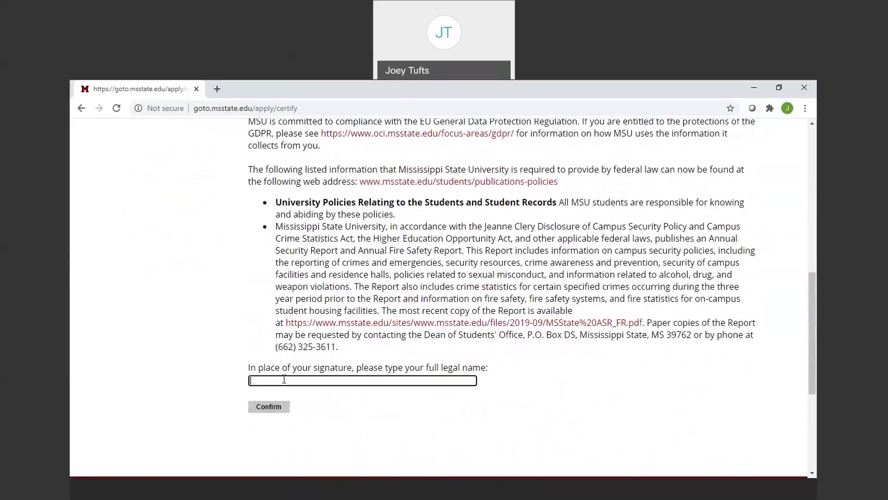
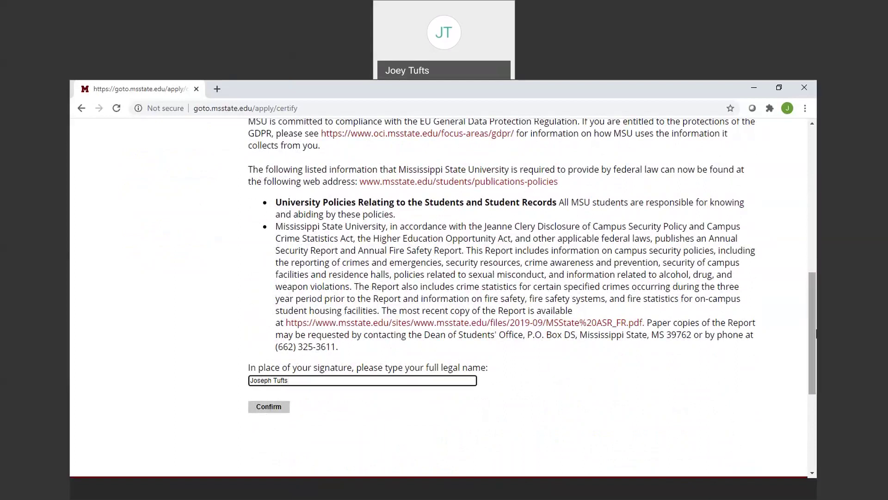
{"action": "left_click_drag", "start_coordinate": [812, 320], "coordinate": [788, 228]}
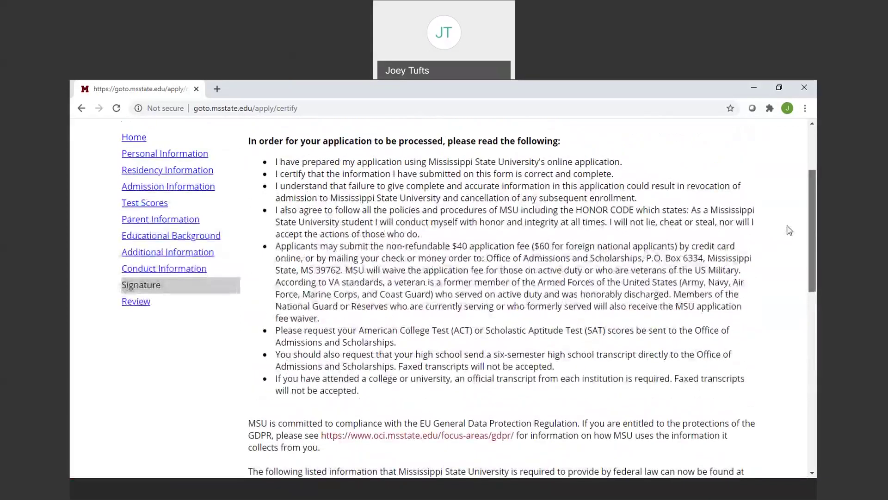
{"action": "scroll", "coordinate": [788, 228], "scroll_direction": "down", "scroll_amount": 6}
{"action": "left_click_drag", "start_coordinate": [786, 321], "coordinate": [816, 329]}
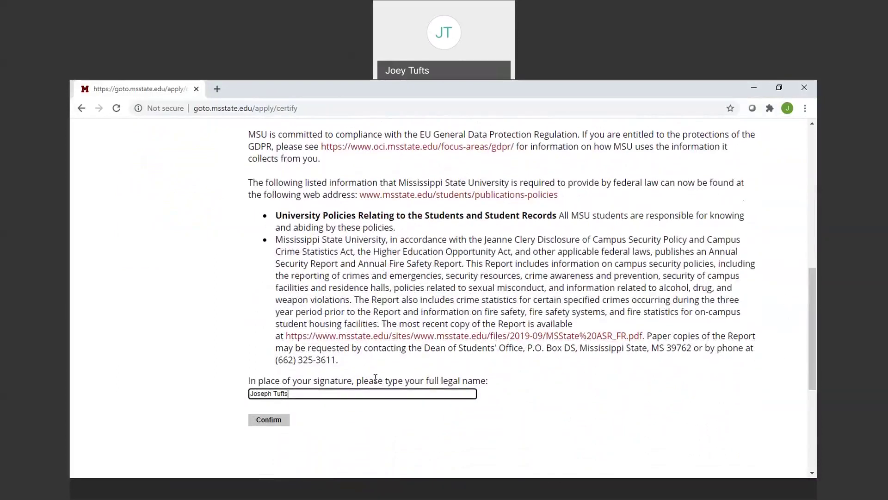
{"action": "left_click", "coordinate": [271, 421]}
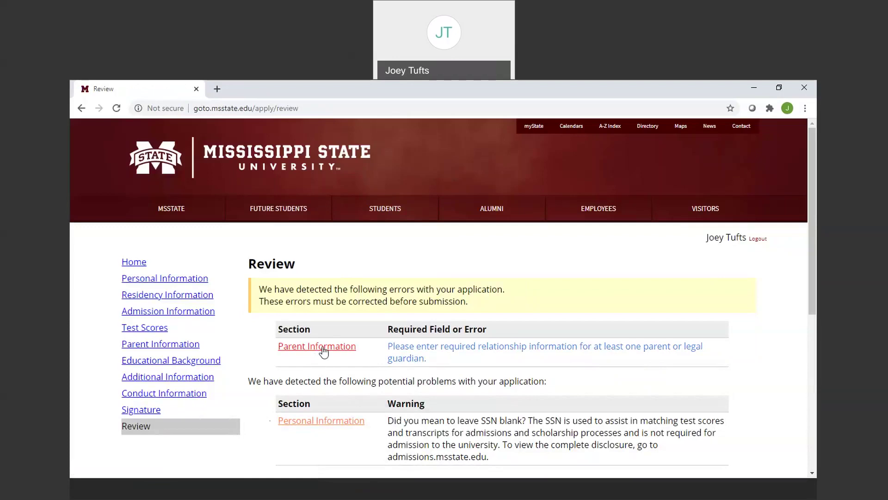
Add a Father relationship with his first and last name, not an MSU attendee, and save it.
{"action": "left_click", "coordinate": [432, 354]}
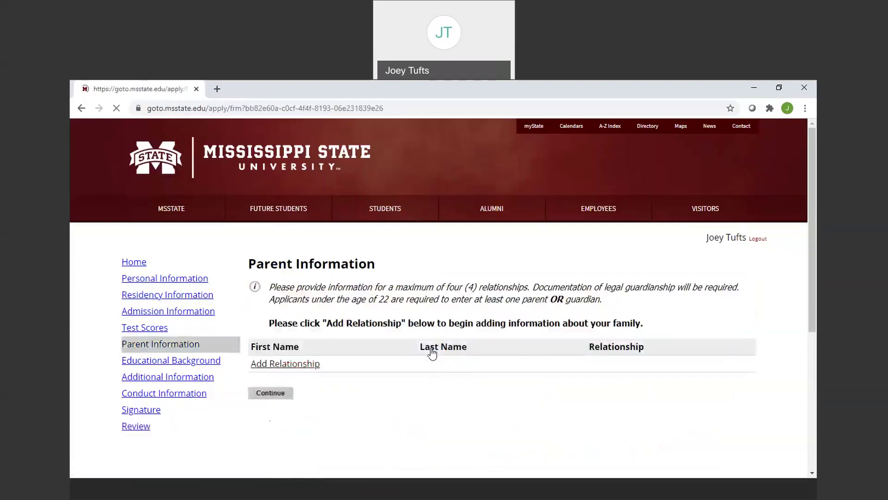
{"action": "left_click", "coordinate": [273, 364]}
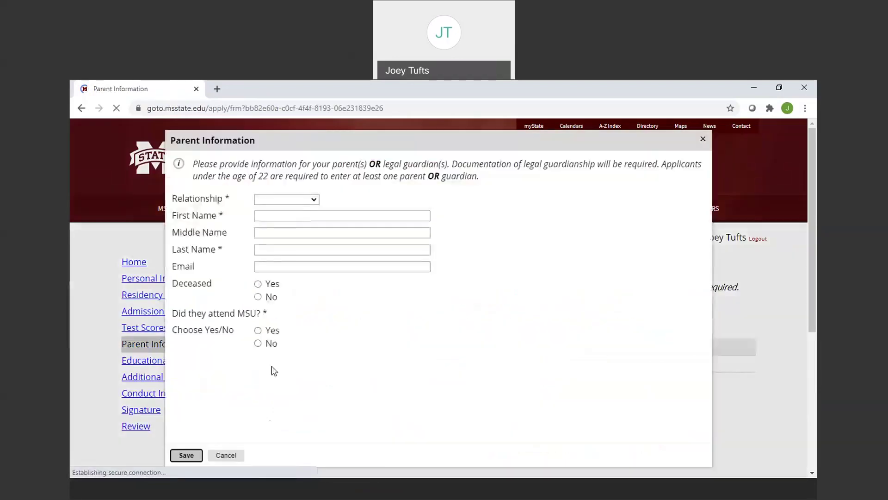
{"action": "left_click", "coordinate": [299, 199]}
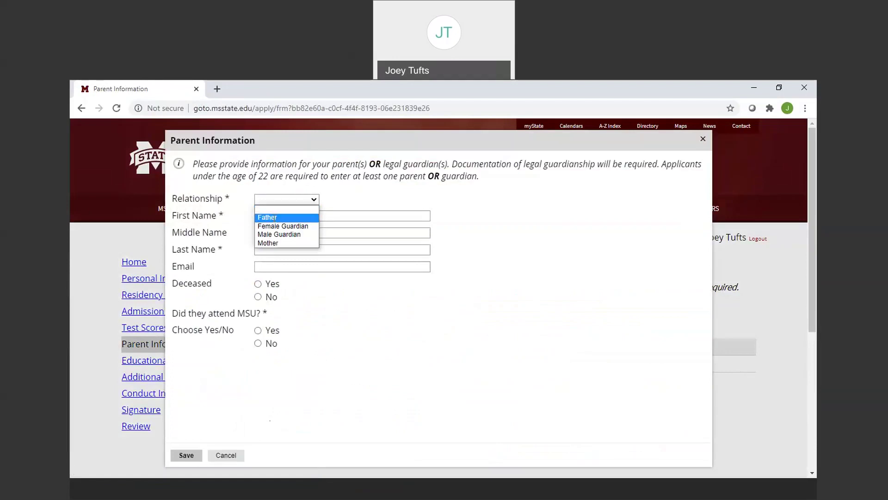
{"action": "left_click", "coordinate": [273, 217]}
{"action": "left_click", "coordinate": [272, 216]}
{"action": "key", "text": "Tab"}
{"action": "key", "text": "Tab"}
{"action": "key", "text": "Tab"}
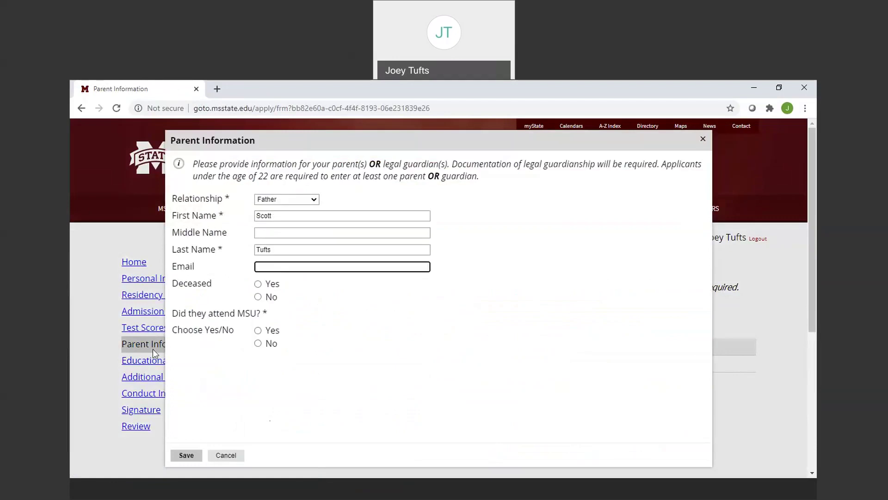
{"action": "left_click", "coordinate": [258, 343]}
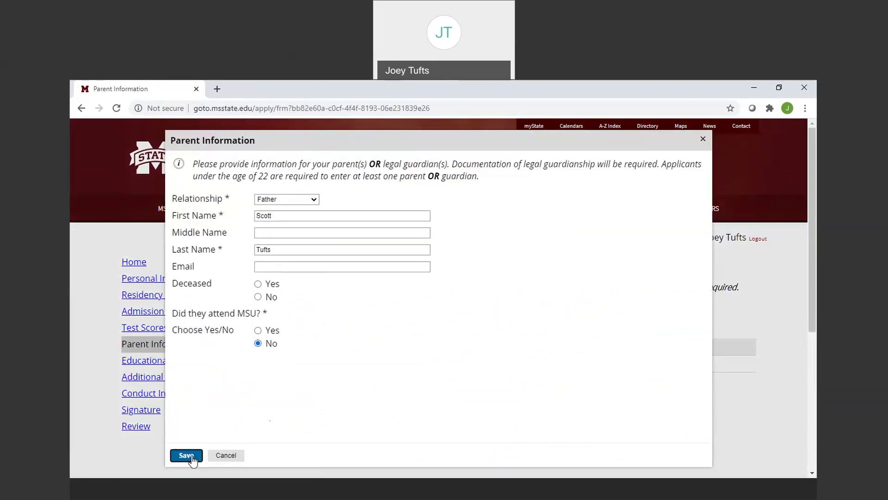
{"action": "left_click", "coordinate": [192, 455]}
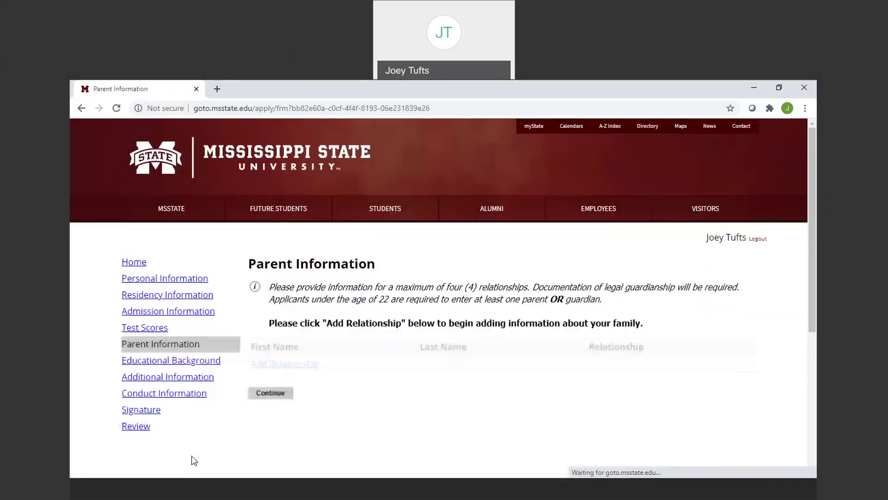
Finish Parent Information and return to the application Review to check remaining errors.
{"action": "left_click", "coordinate": [287, 411]}
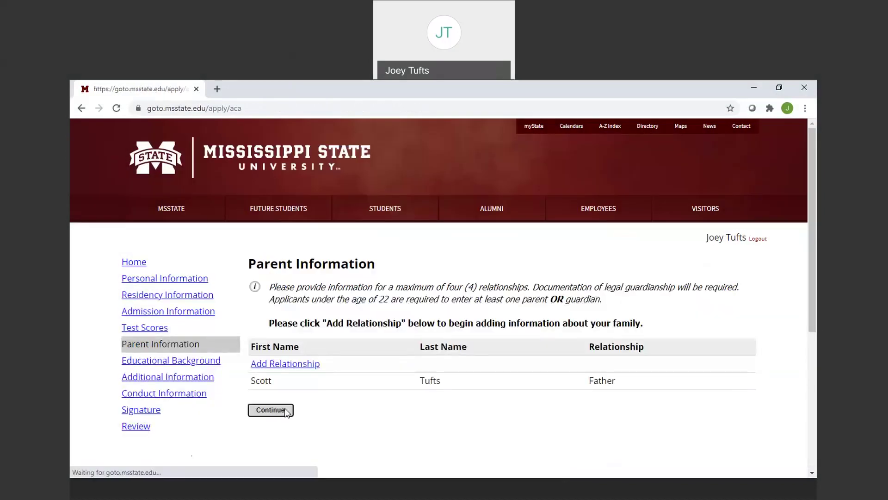
{"action": "left_click", "coordinate": [143, 426]}
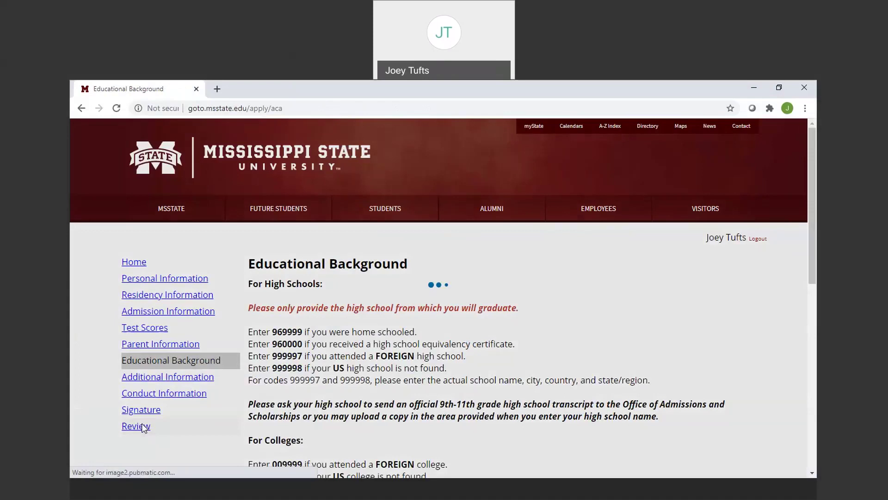
{"action": "left_click_drag", "start_coordinate": [807, 286], "coordinate": [807, 360]}
{"action": "scroll", "coordinate": [805, 360], "scroll_direction": "down", "scroll_amount": 1}
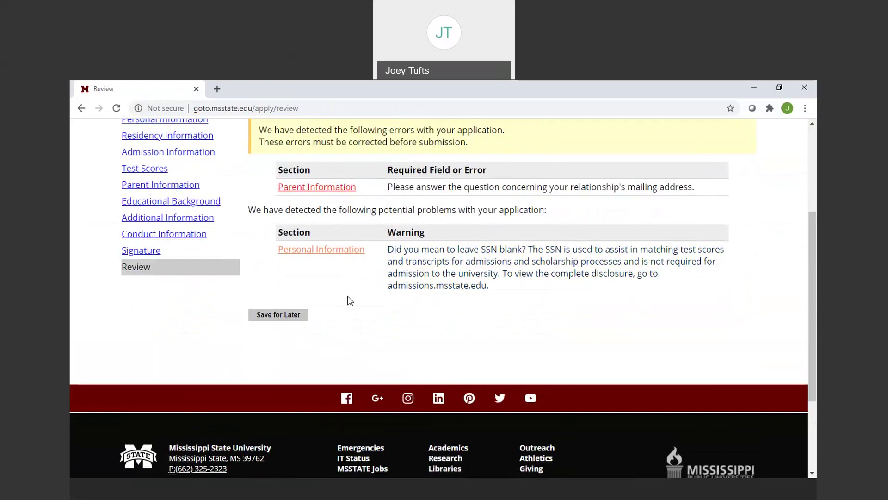
Continue through Personal Information leaving the Social Security Number blank.
{"action": "left_click", "coordinate": [410, 260]}
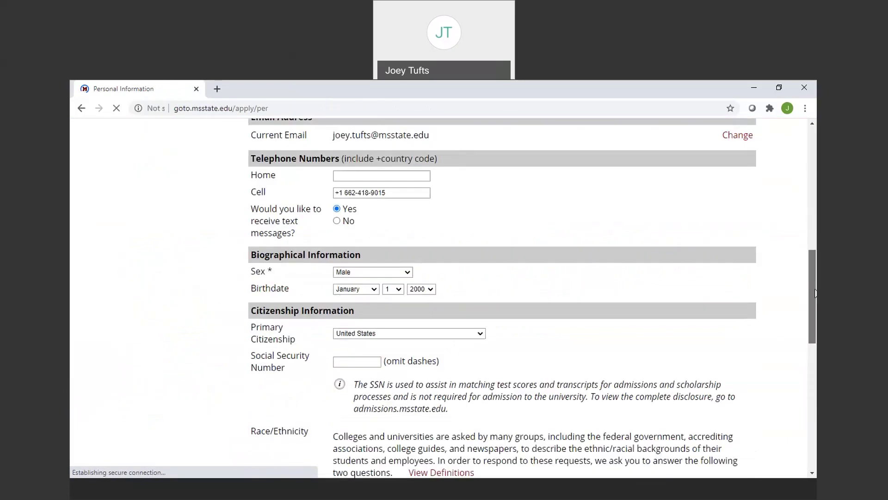
{"action": "left_click", "coordinate": [355, 316]}
{"action": "left_click_drag", "start_coordinate": [816, 275], "coordinate": [816, 387]}
{"action": "left_click", "coordinate": [282, 189]}
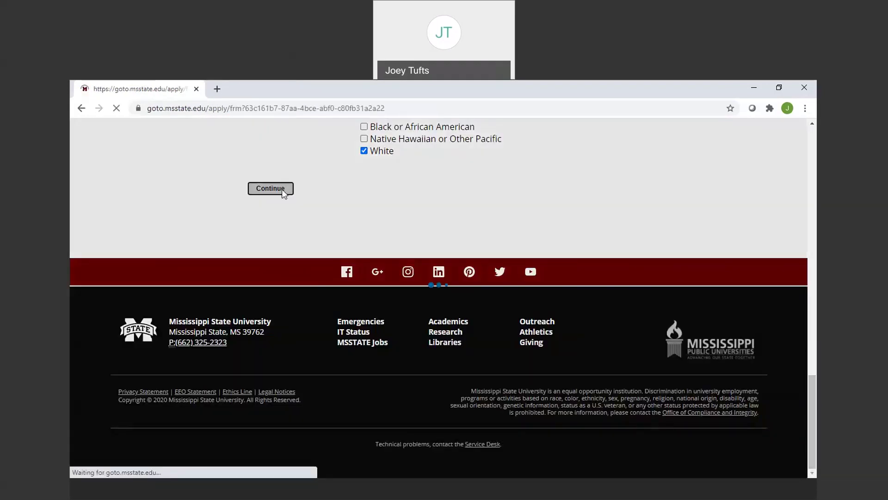
Return to Review and save the application for later.
{"action": "left_click", "coordinate": [134, 428]}
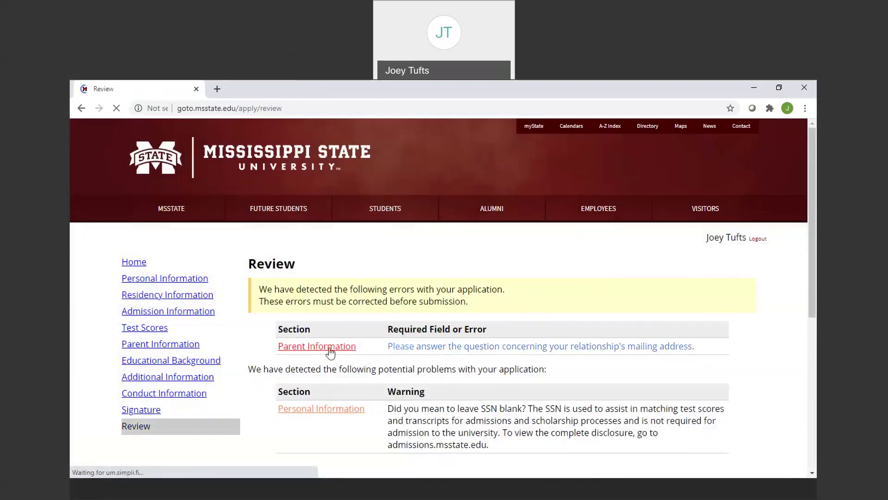
{"action": "scroll", "coordinate": [307, 361], "scroll_direction": "down", "scroll_amount": 3}
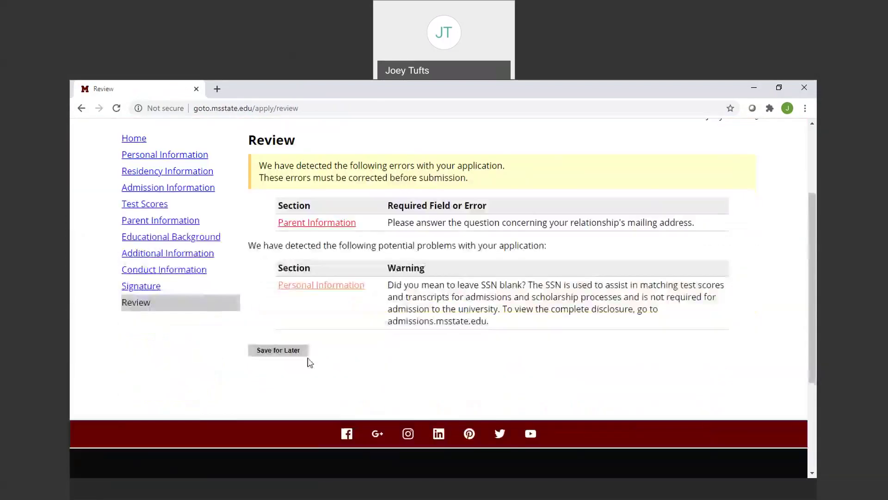
{"action": "left_click", "coordinate": [272, 350]}
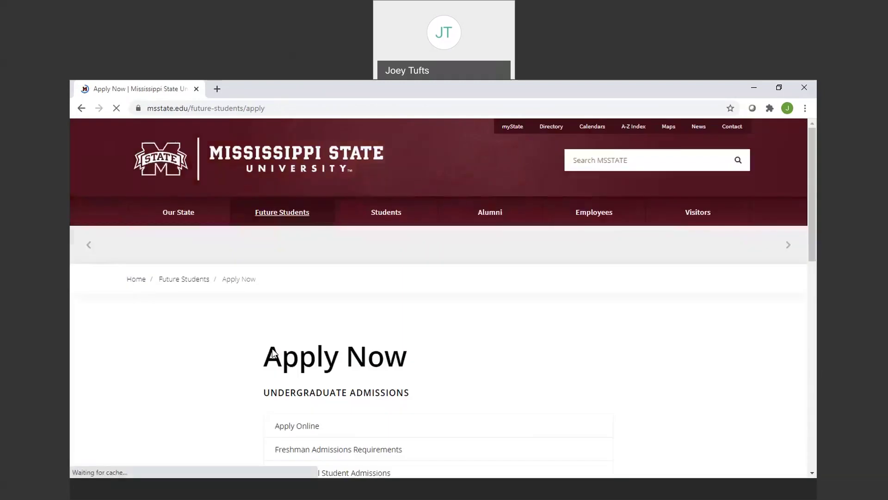